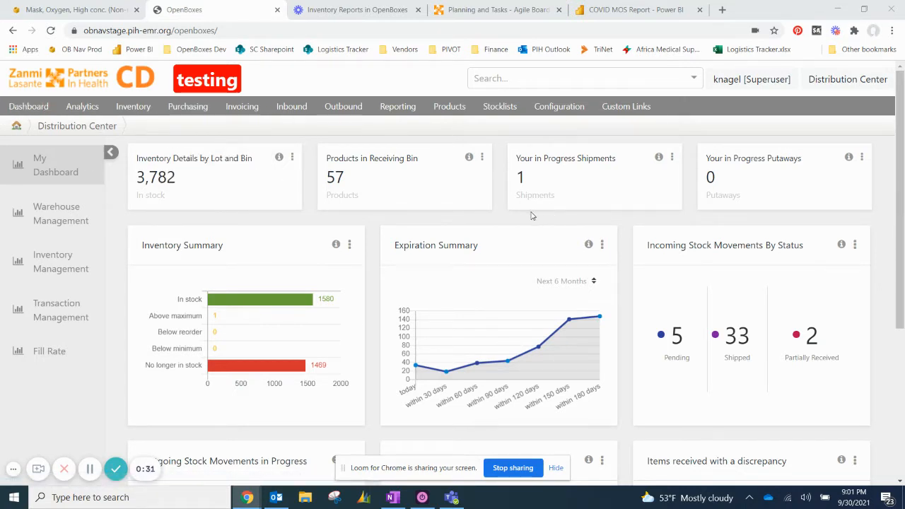
# Open the Consumption Report from the transaction reports
pyautogui.moveTo(394, 113)
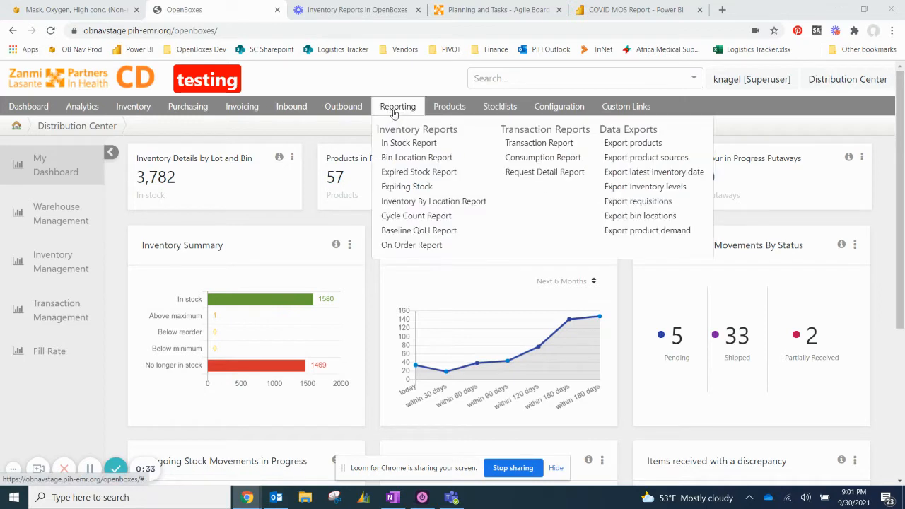
pyautogui.click(527, 160)
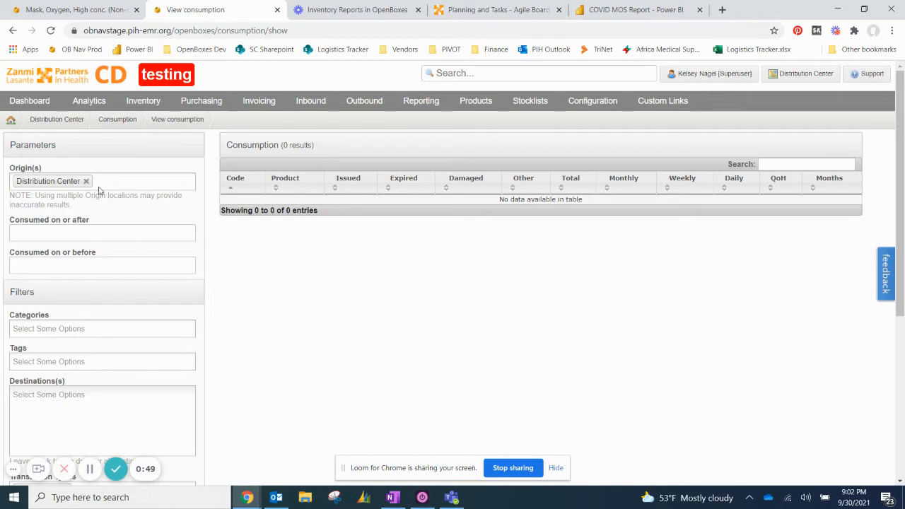
# Look over the consumption report's parameters and filters, and view the locations available as origins
pyautogui.scroll(-1, 99, 224)
pyautogui.scroll(-2, 95, 344)
pyautogui.scroll(2, 135, 323)
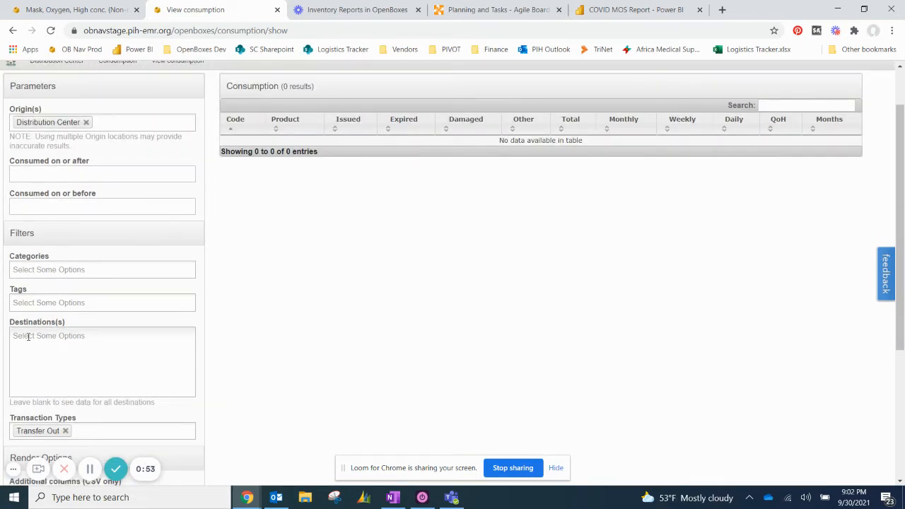
pyautogui.scroll(1, 51, 338)
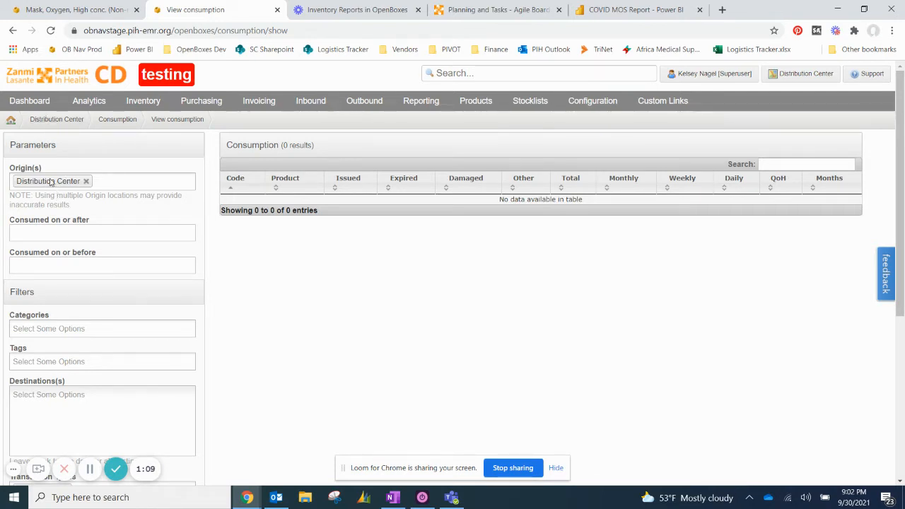
pyautogui.click(122, 181)
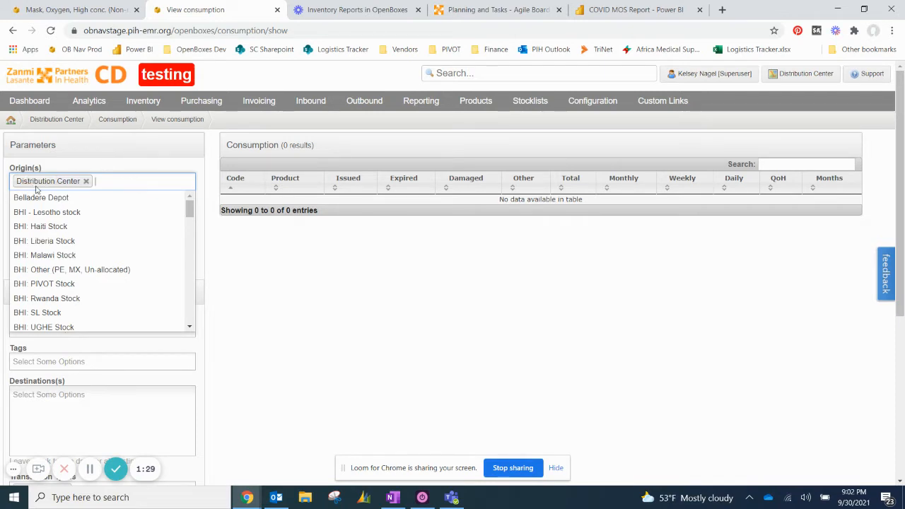
pyautogui.click(136, 153)
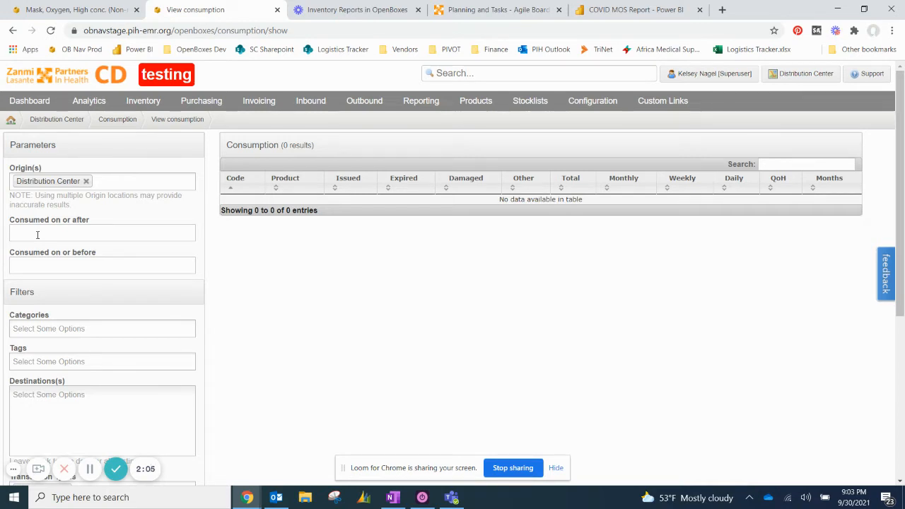
# Set the consumption period to run from 01/Aug/2021 to 30/Sep/2021
pyautogui.click(36, 235)
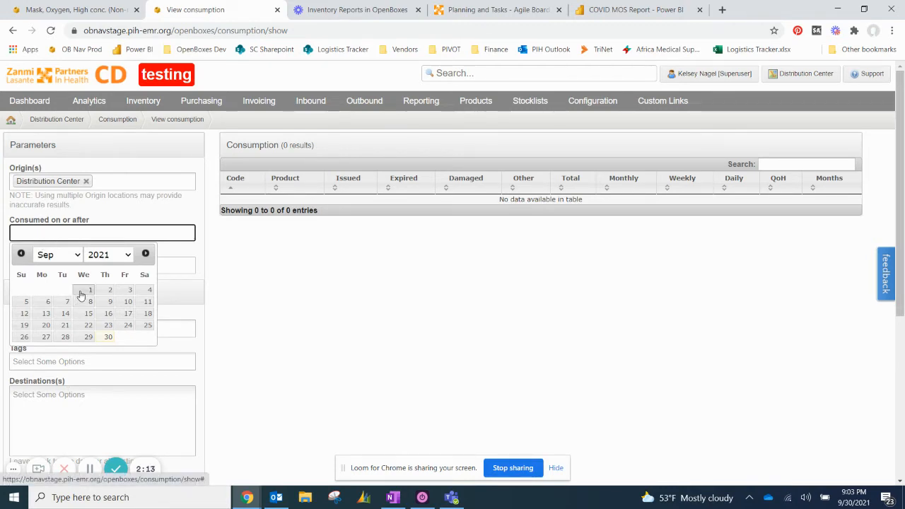
pyautogui.click(22, 254)
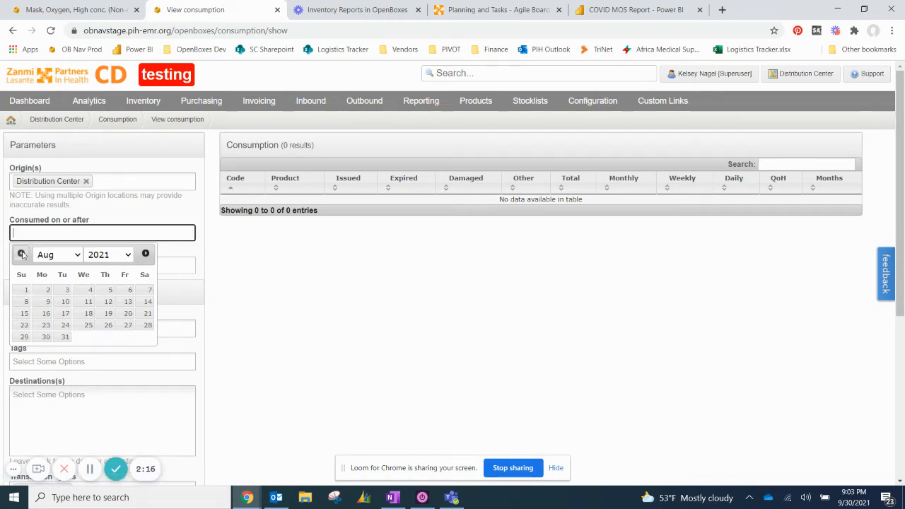
pyautogui.click(26, 290)
pyautogui.click(28, 268)
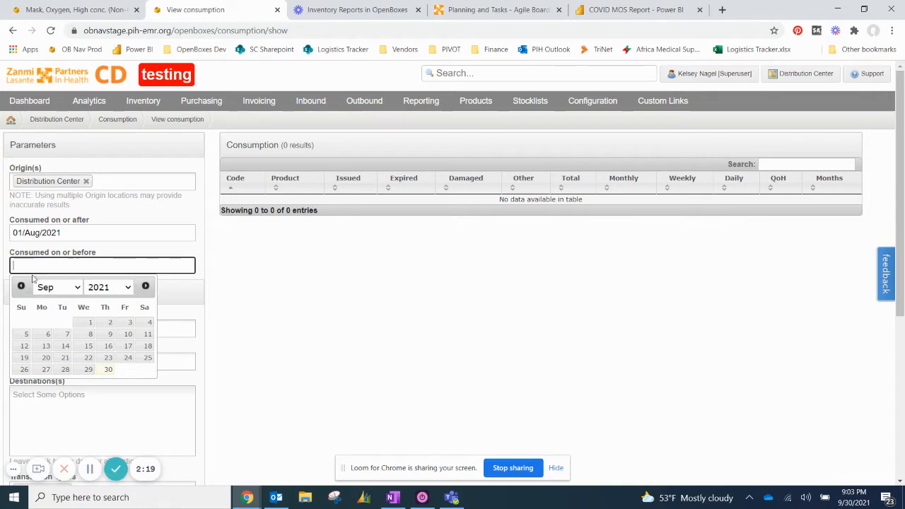
pyautogui.click(105, 373)
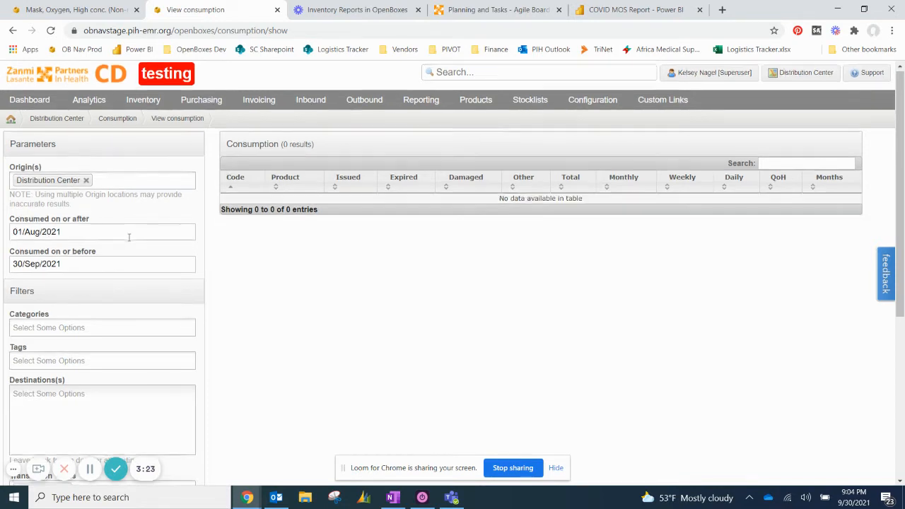
# View the product categories available for filtering the report without selecting any
pyautogui.scroll(-1, 127, 236)
pyautogui.scroll(-1, 46, 254)
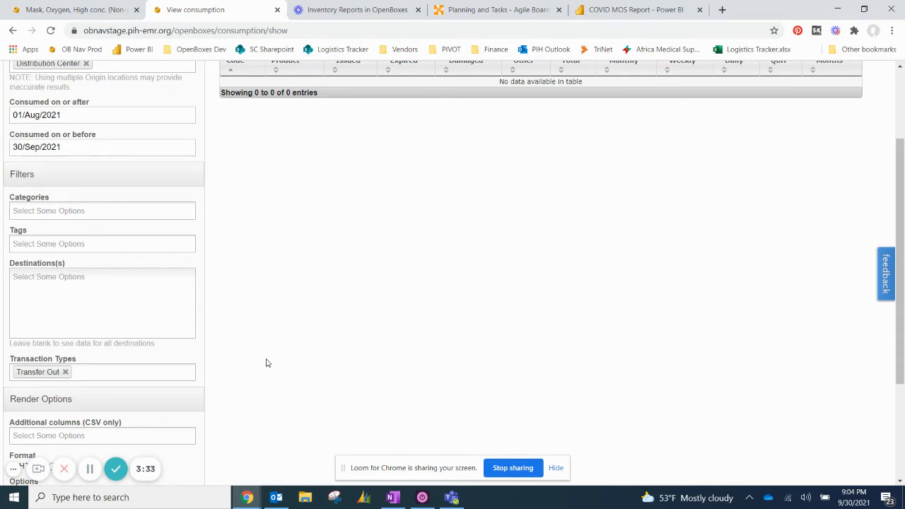
pyautogui.click(82, 216)
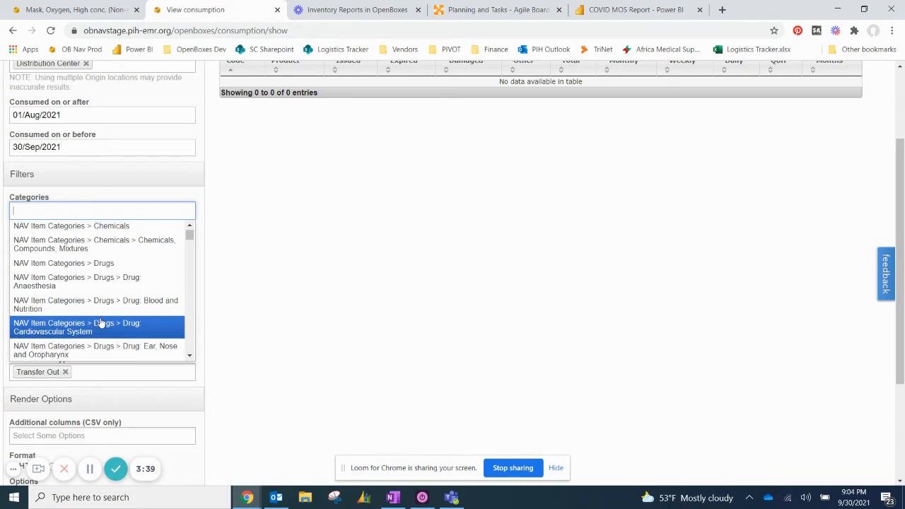
pyautogui.click(234, 238)
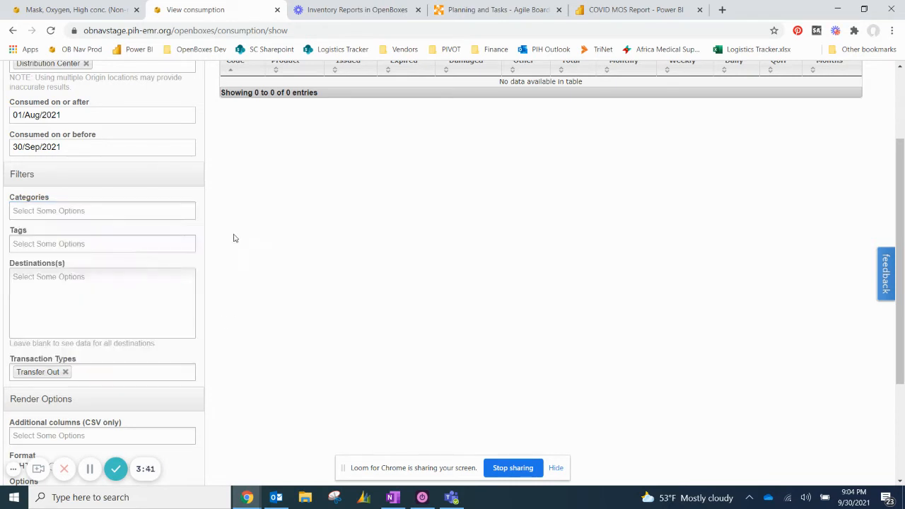
pyautogui.scroll(1, 235, 245)
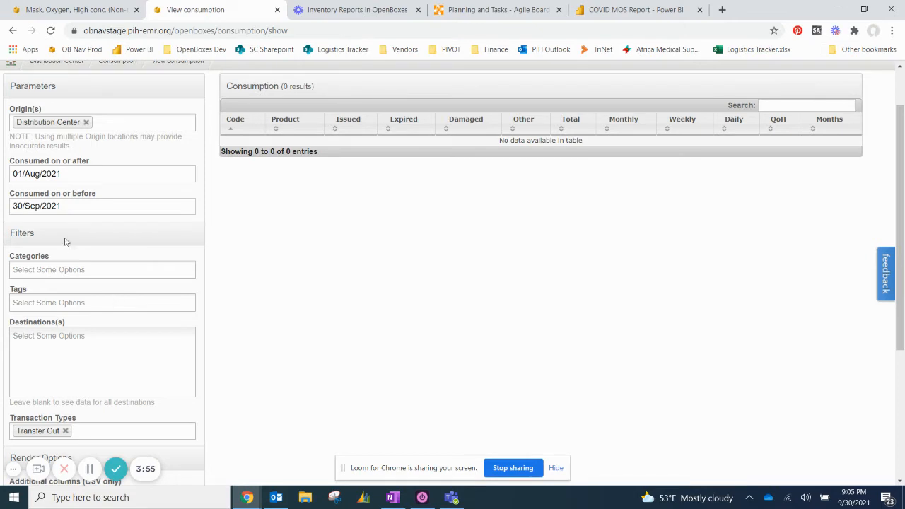
pyautogui.scroll(-1, 67, 242)
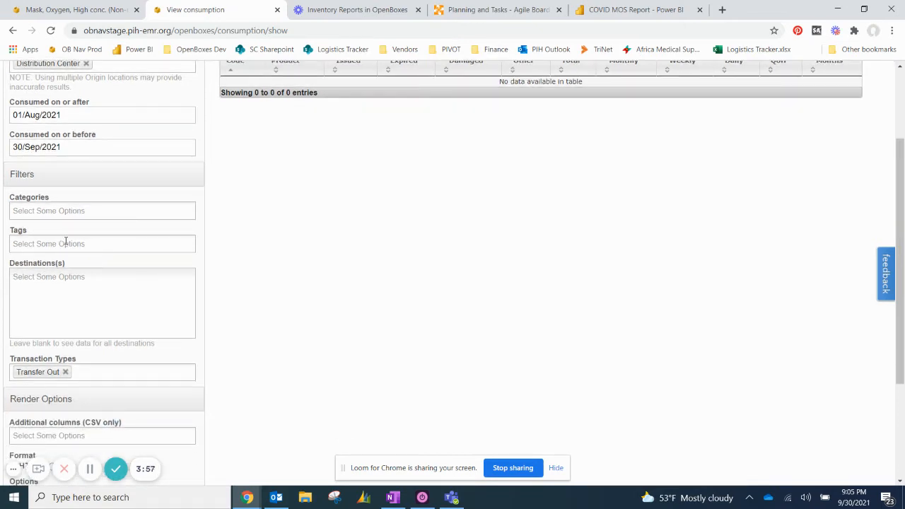
# View the product tags available for filtering without selecting any, and dismiss the Toggl Track reminder
pyautogui.click(65, 241)
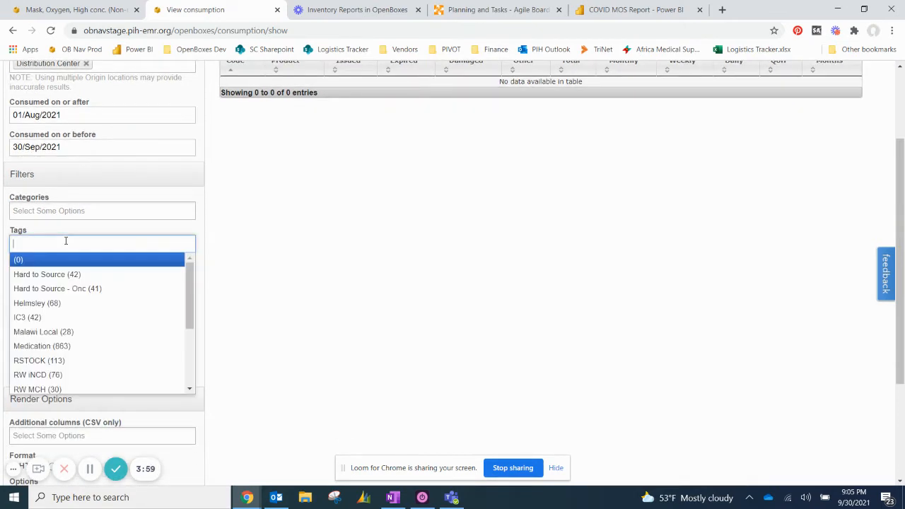
pyautogui.scroll(-3, 35, 322)
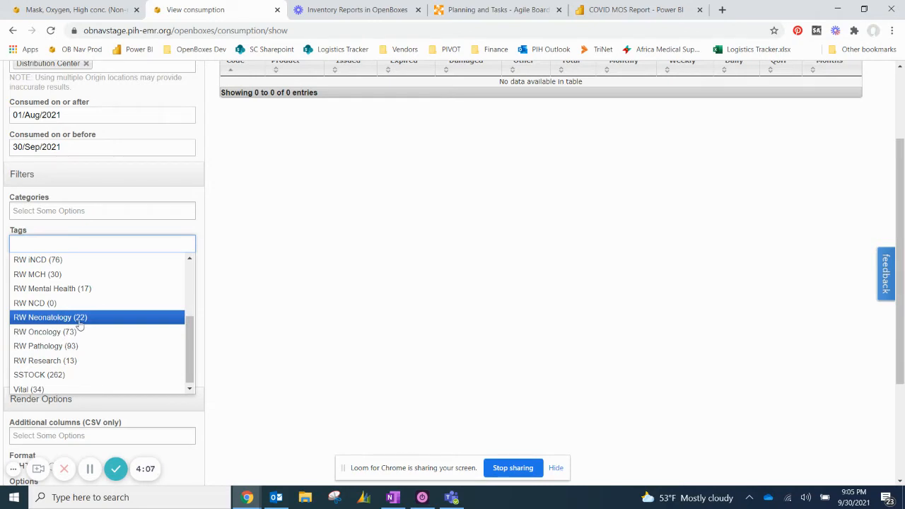
pyautogui.click(262, 295)
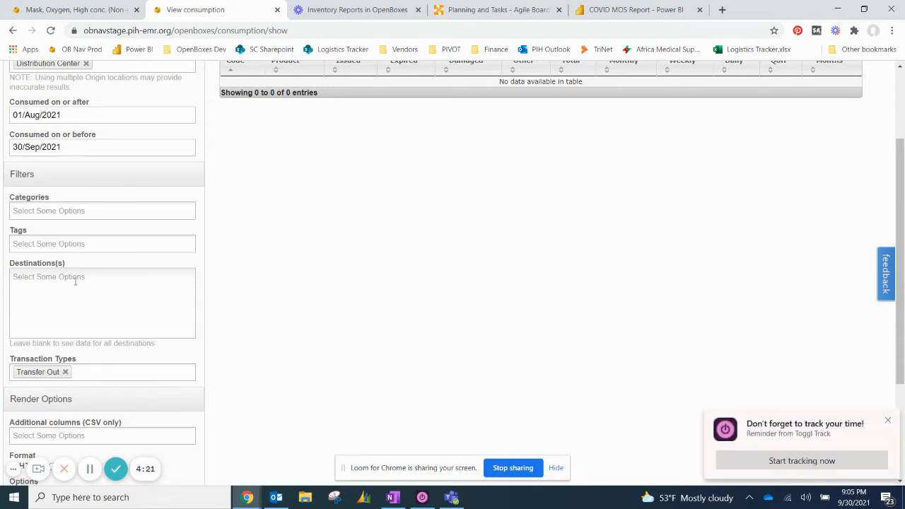
pyautogui.click(879, 422)
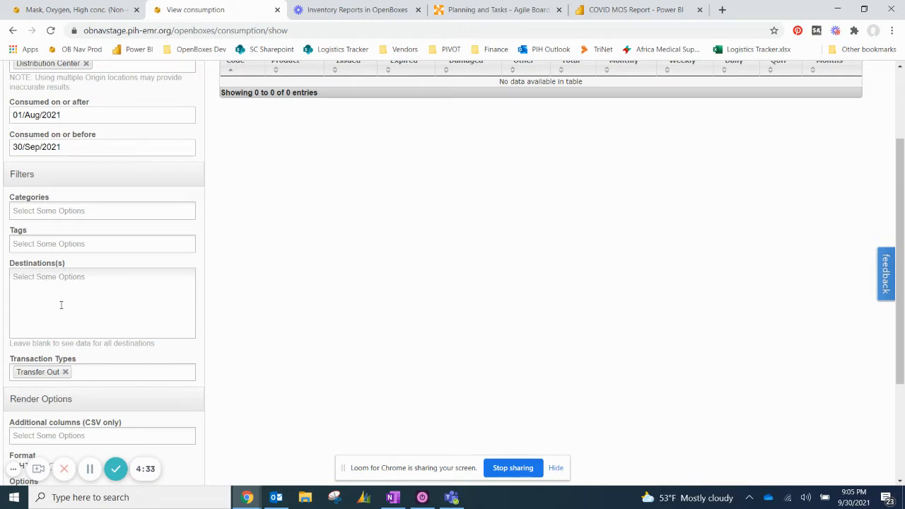
# Add HUM Achiv (Archives) and A.I Kallon Investment to the destinations filter
pyautogui.scroll(1, 78, 290)
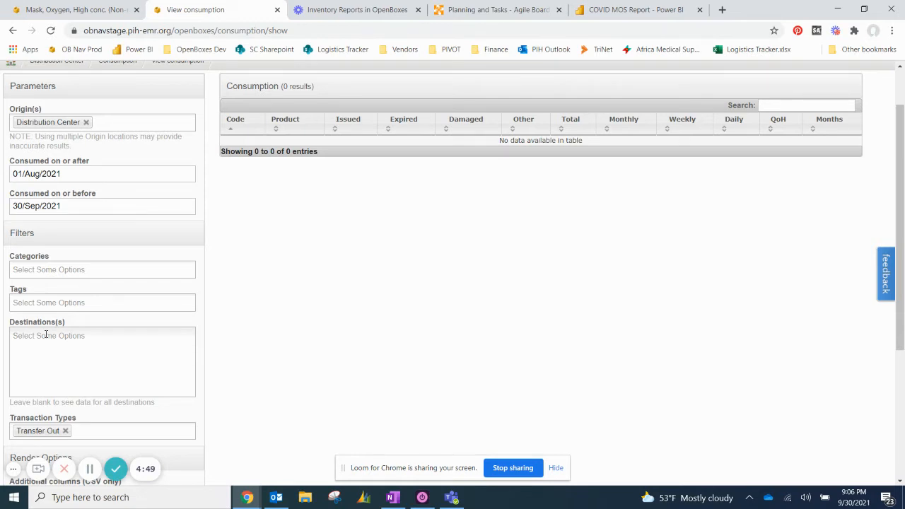
pyautogui.click(46, 335)
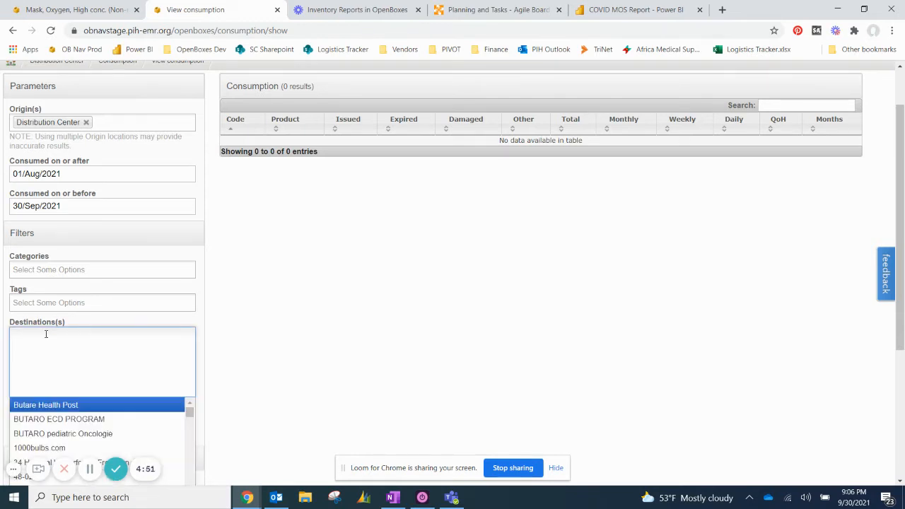
pyautogui.scroll(-3, 46, 334)
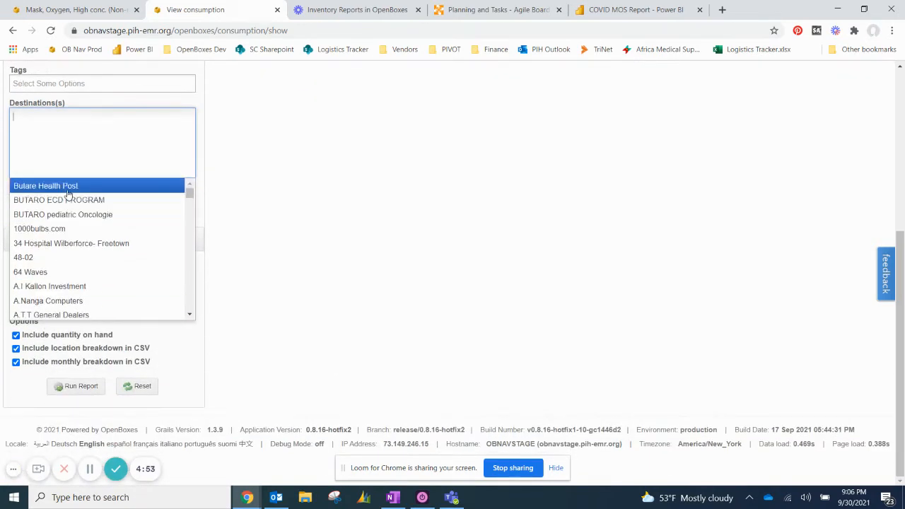
pyautogui.write('hum')
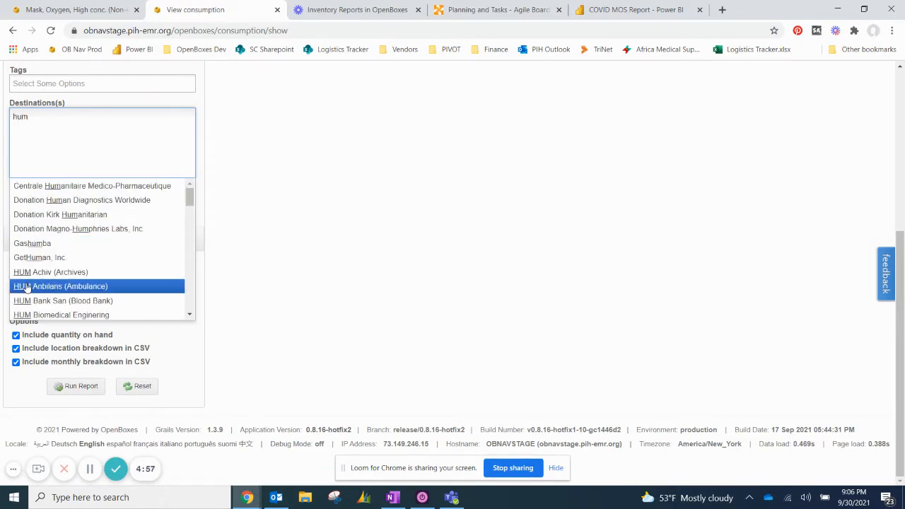
pyautogui.click(39, 278)
pyautogui.click(120, 122)
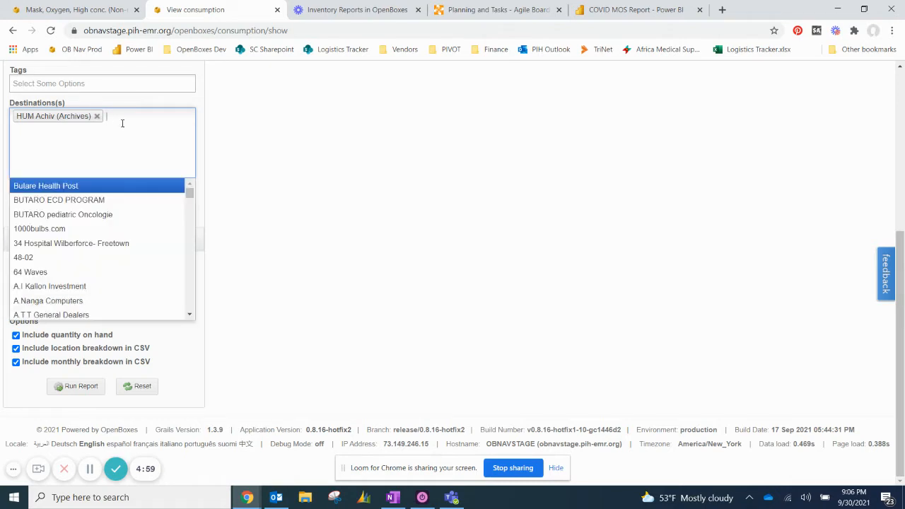
pyautogui.click(68, 286)
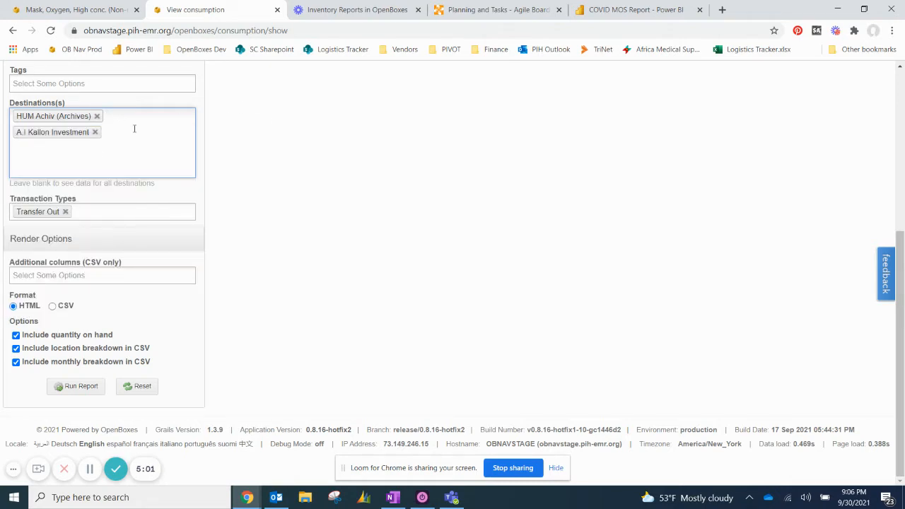
# Remove both selected locations from the destinations filter to leave it blank
pyautogui.scroll(3, 266, 227)
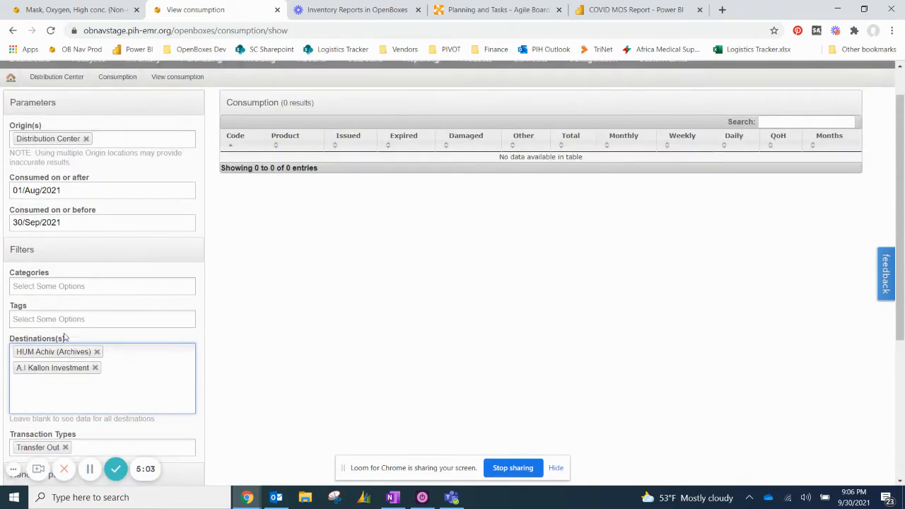
pyautogui.click(95, 368)
pyautogui.click(97, 352)
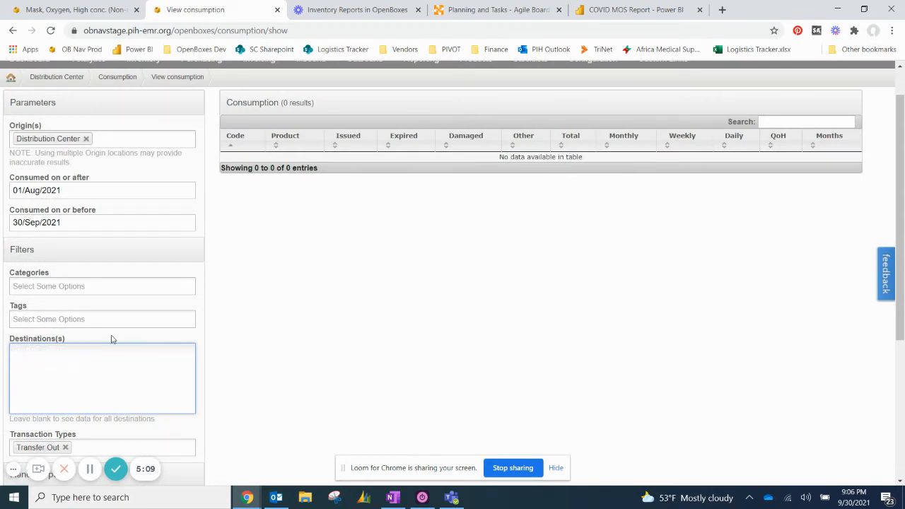
# View the available transaction types while keeping only Transfer Out selected
pyautogui.scroll(-1, 111, 340)
pyautogui.scroll(-1, 94, 331)
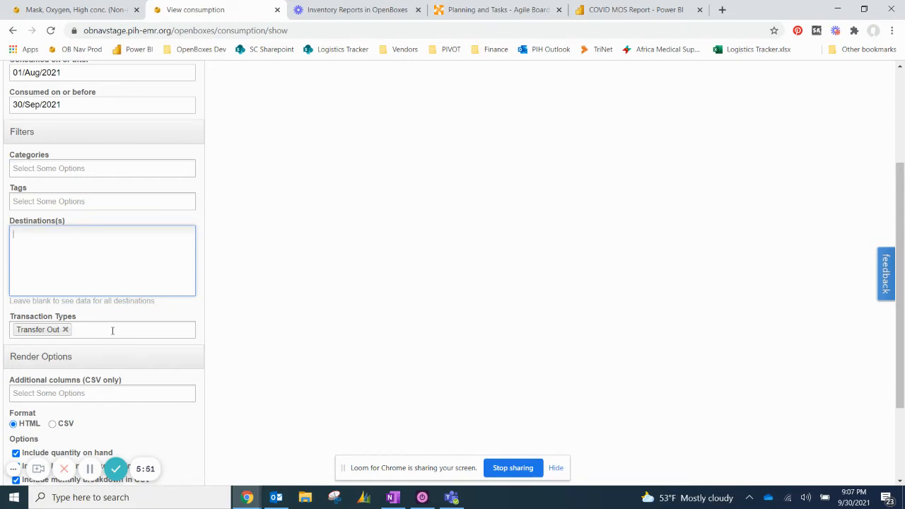
pyautogui.scroll(-2, 113, 330)
pyautogui.click(112, 270)
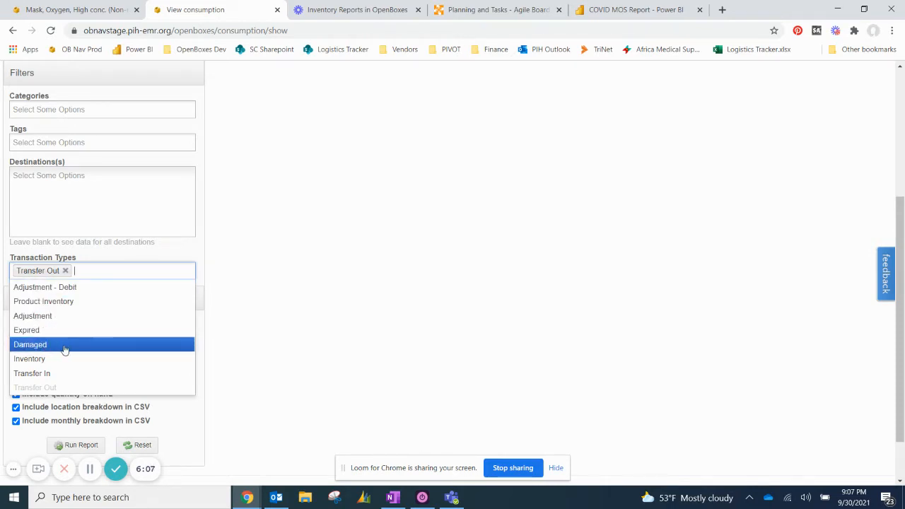
pyautogui.click(198, 260)
pyautogui.scroll(1, 200, 312)
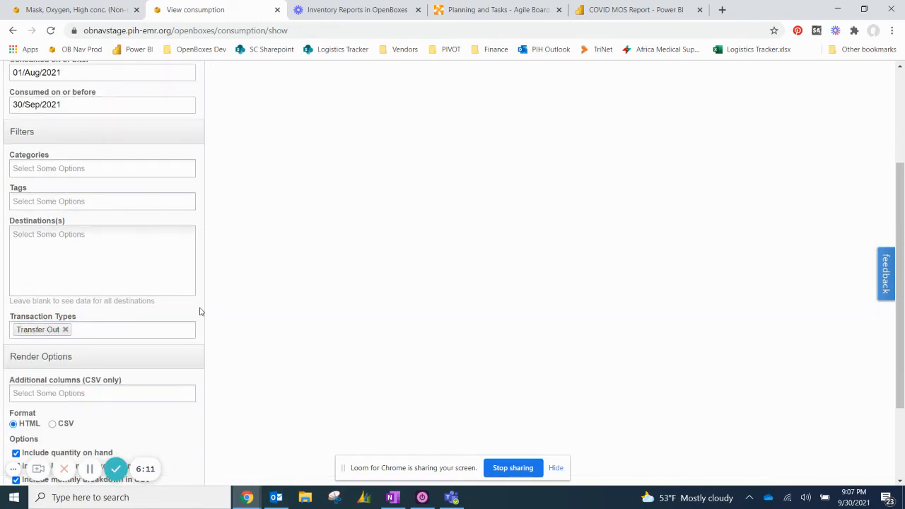
pyautogui.scroll(1, 199, 312)
pyautogui.scroll(1, 170, 354)
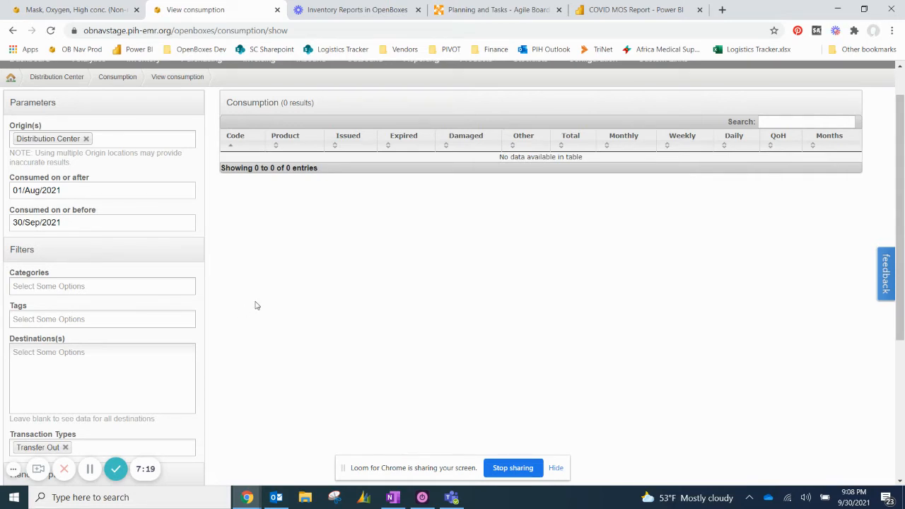
# Check where the Transaction Report is listed among the reports, and review the consumption report's render options
pyautogui.scroll(1, 258, 304)
pyautogui.click(422, 103)
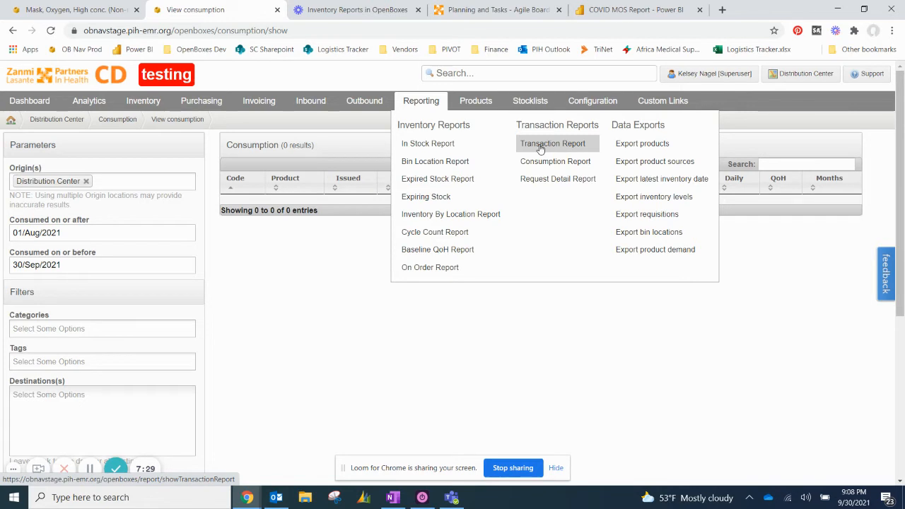
pyautogui.scroll(-1, 194, 336)
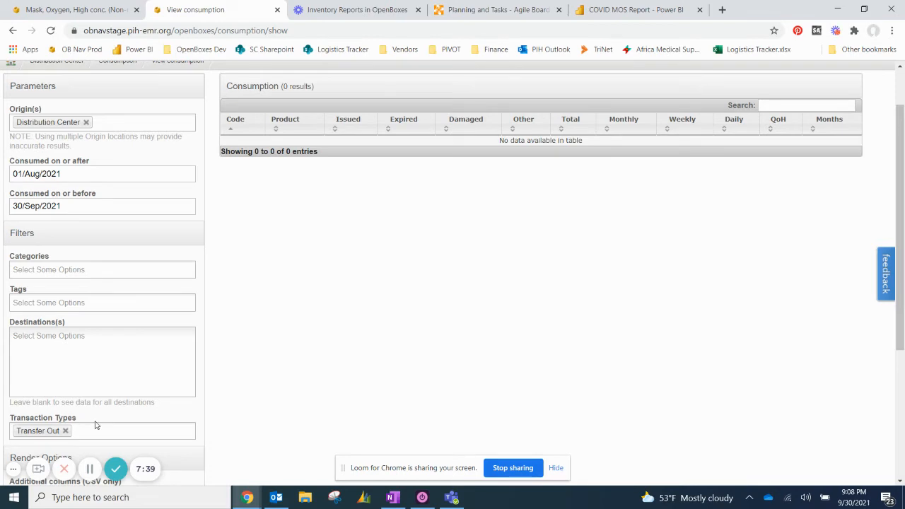
pyautogui.scroll(-3, 117, 388)
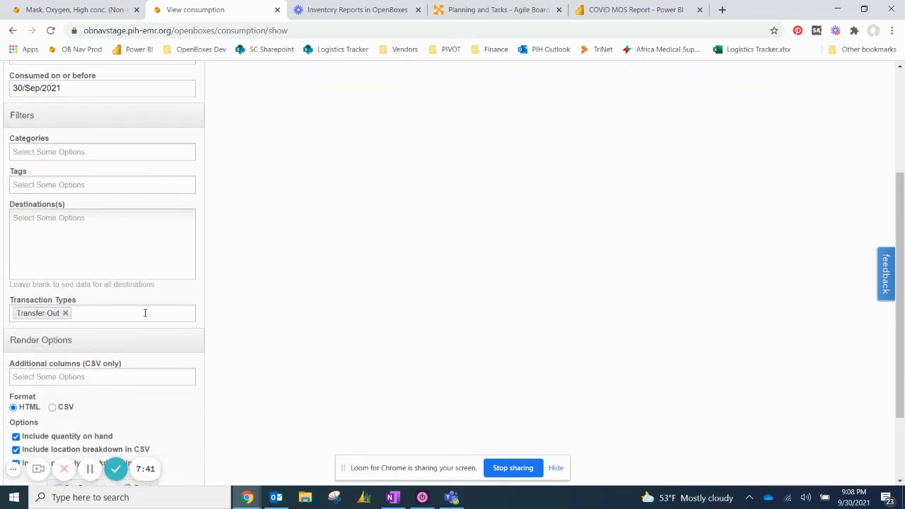
pyautogui.scroll(-1, 140, 297)
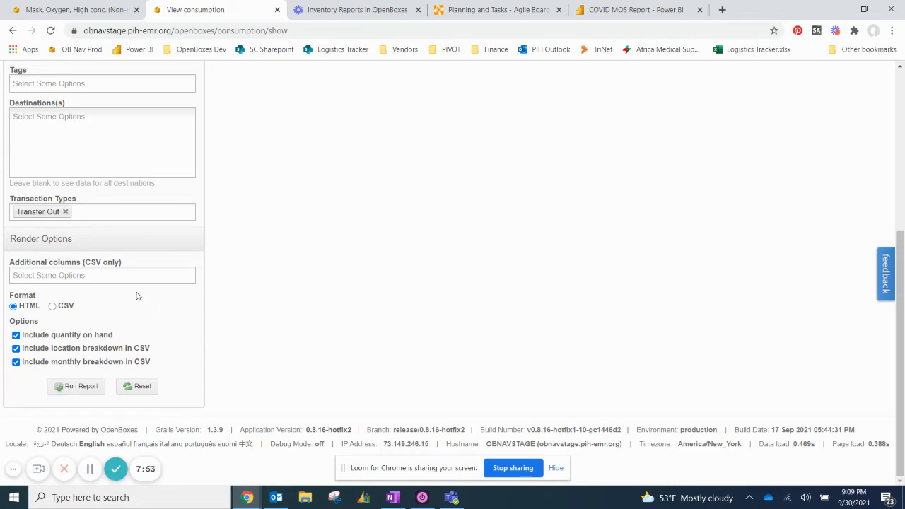
# Add Cost Per Unit (bigDecimal) as an additional CSV column in the consumption report's render options
pyautogui.click(104, 276)
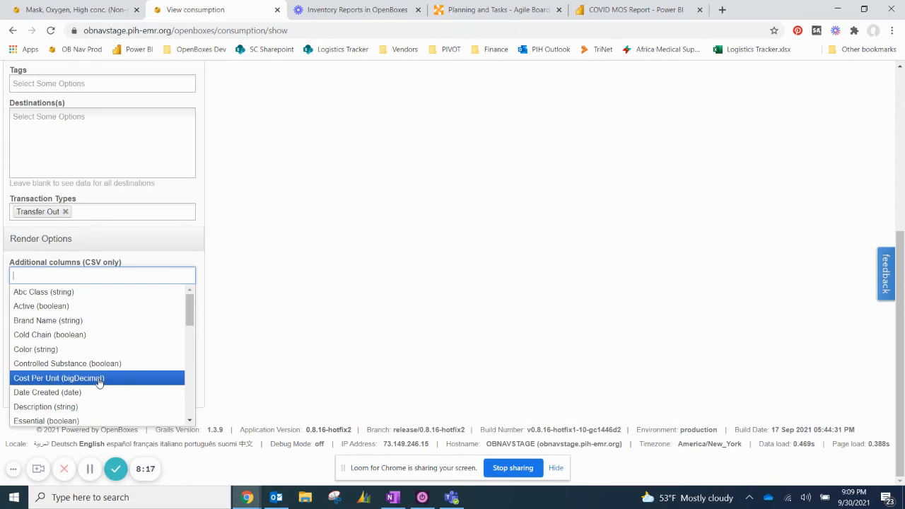
pyautogui.scroll(-2, 99, 380)
pyautogui.scroll(2, 99, 372)
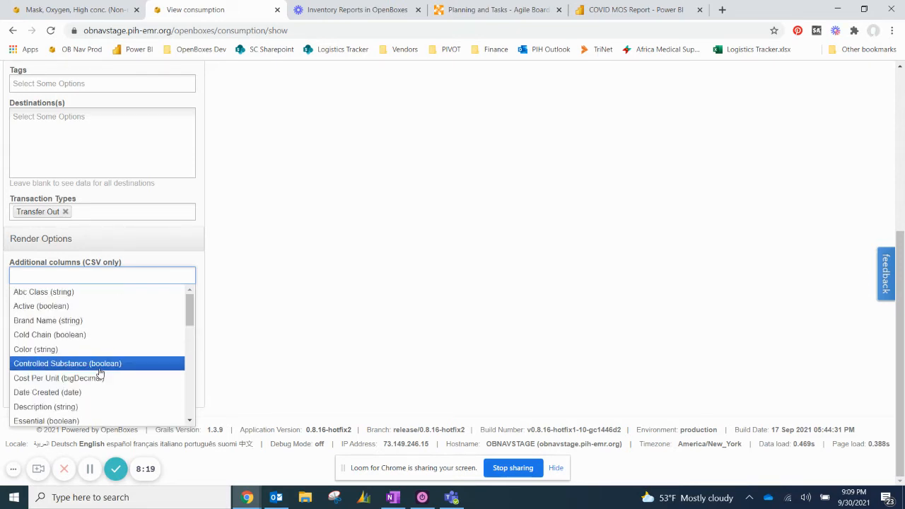
pyautogui.click(74, 378)
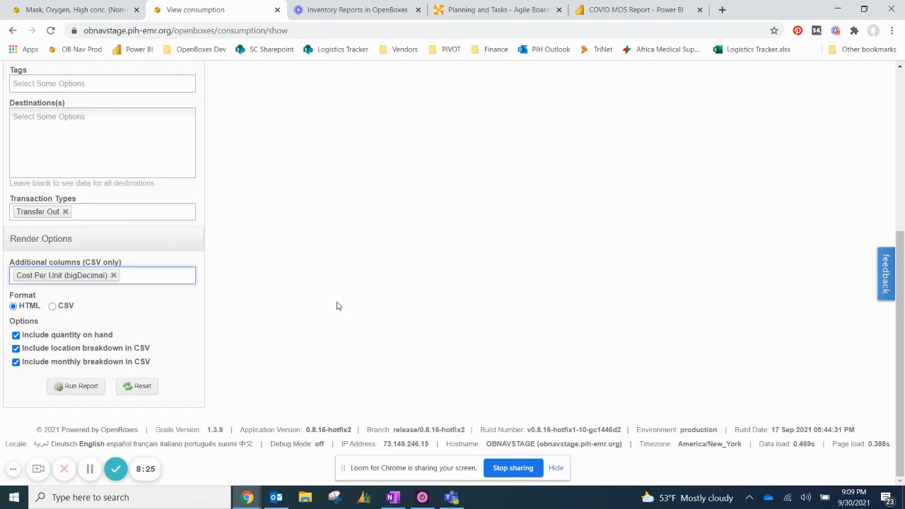
# Review the empty consumption table's columns alongside the report's parameters, filters, output format and CSV breakdown options
pyautogui.scroll(3, 337, 306)
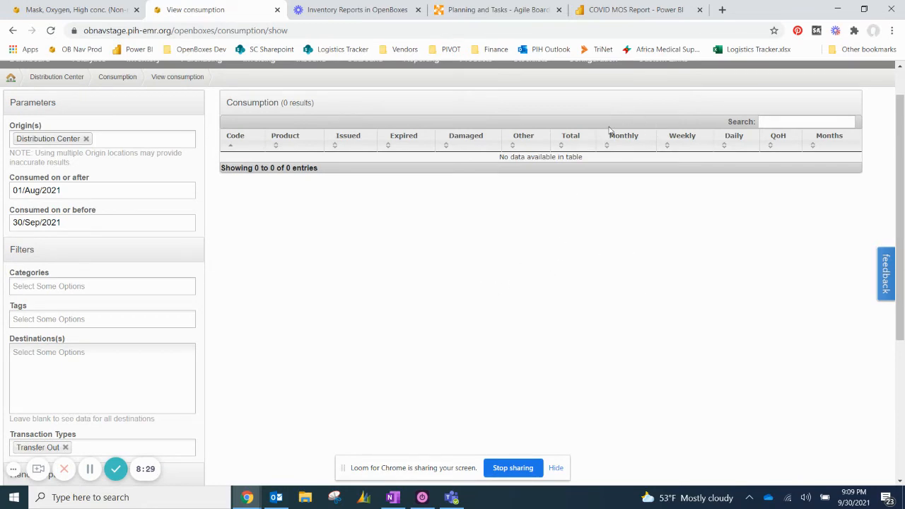
pyautogui.scroll(-2, 212, 275)
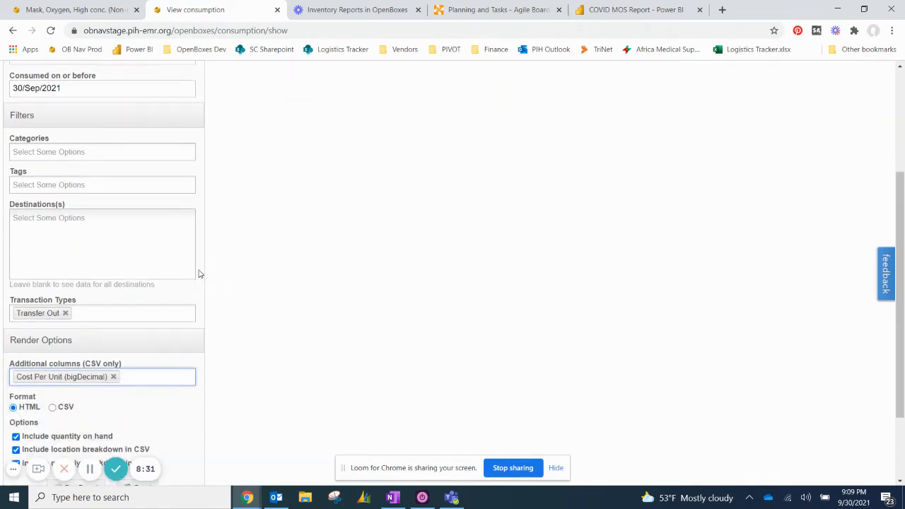
pyautogui.scroll(-2, 191, 279)
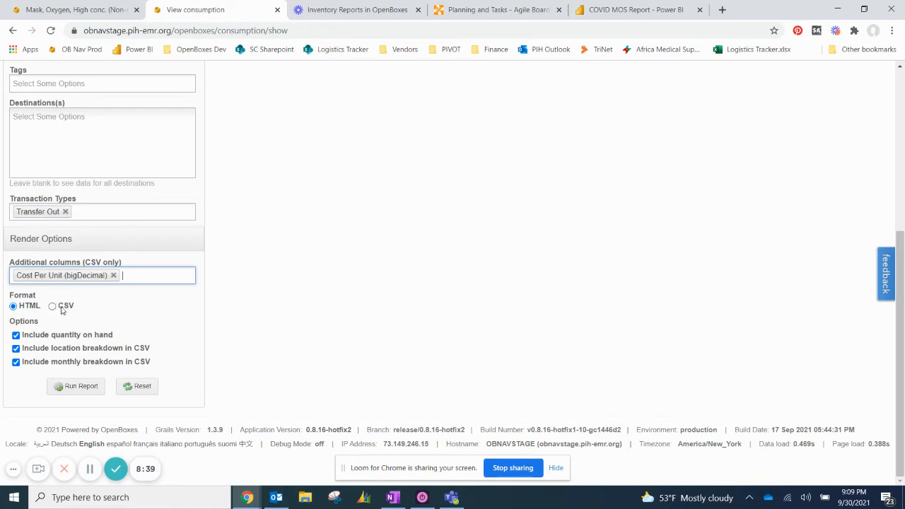
pyautogui.scroll(3, 396, 294)
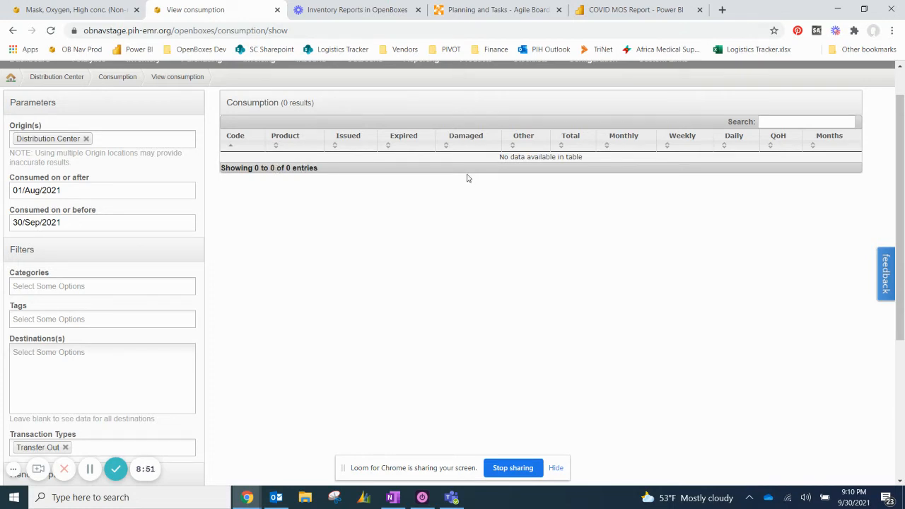
pyautogui.scroll(-1, 87, 309)
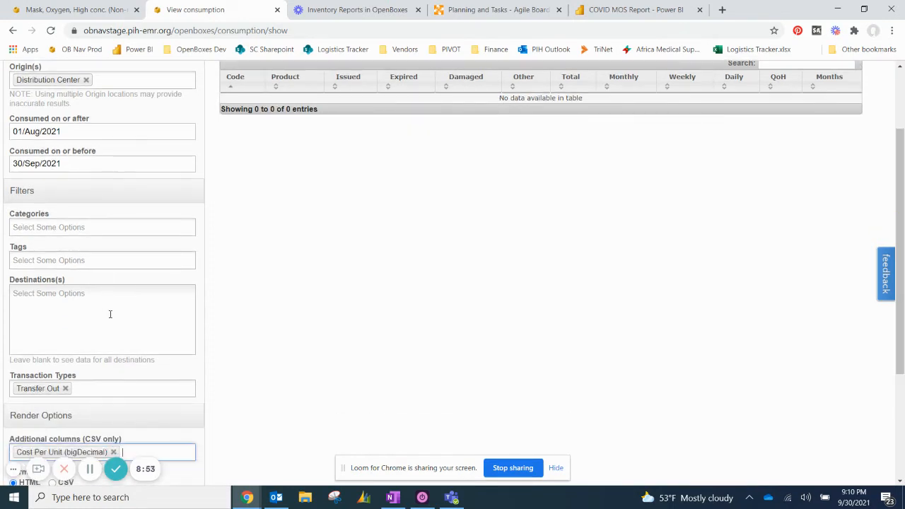
pyautogui.scroll(2, 197, 261)
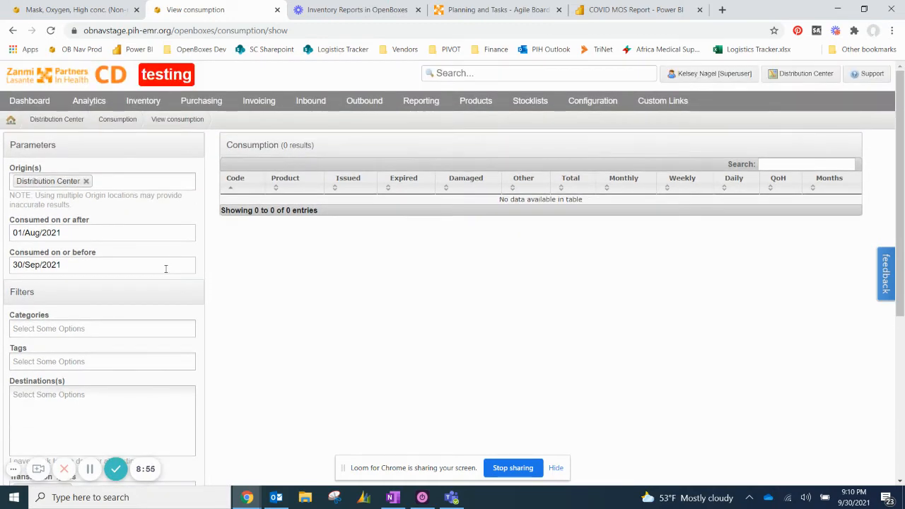
pyautogui.scroll(-4, 138, 272)
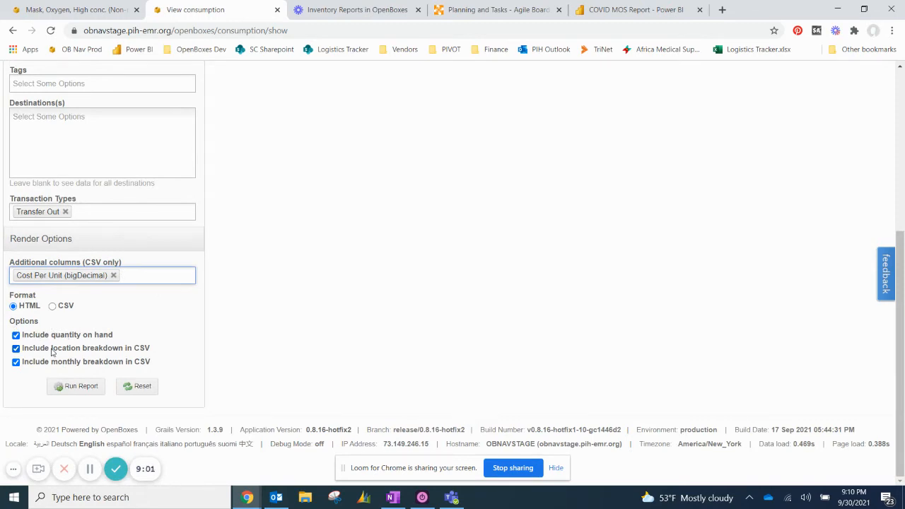
pyautogui.scroll(3, 382, 360)
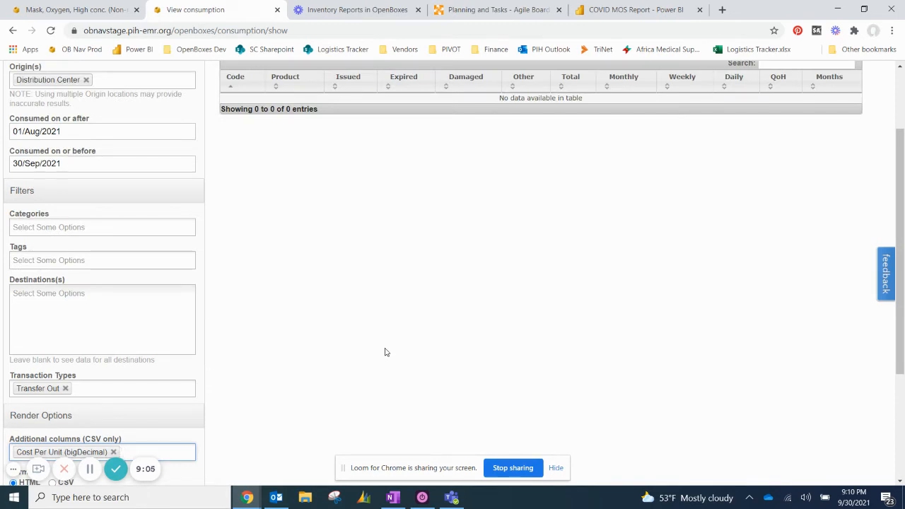
pyautogui.scroll(-3, 386, 352)
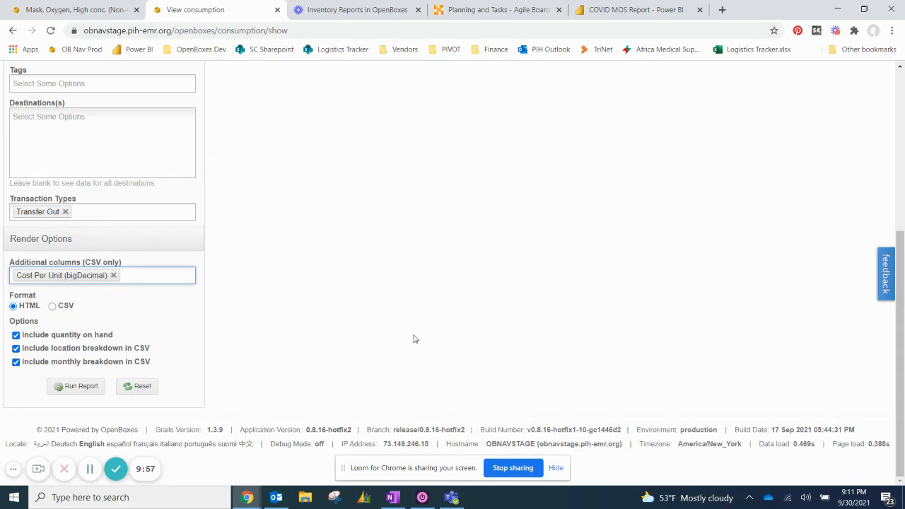
# Run the consumption report in HTML format for the Distribution Center
pyautogui.scroll(4, 415, 340)
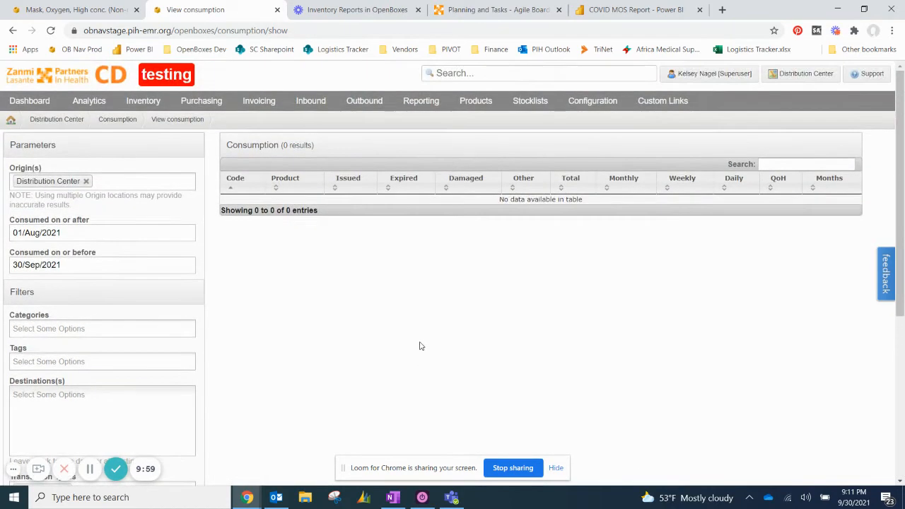
pyautogui.scroll(-3, 421, 343)
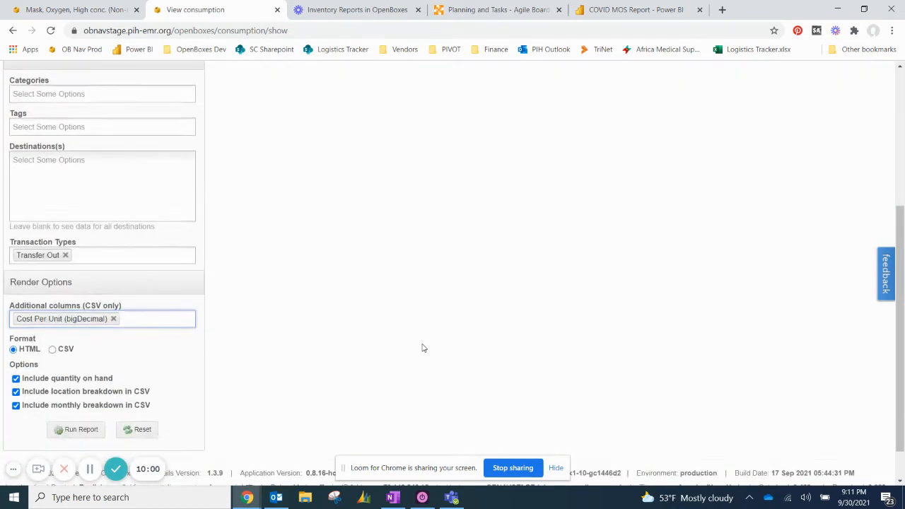
pyautogui.click(84, 428)
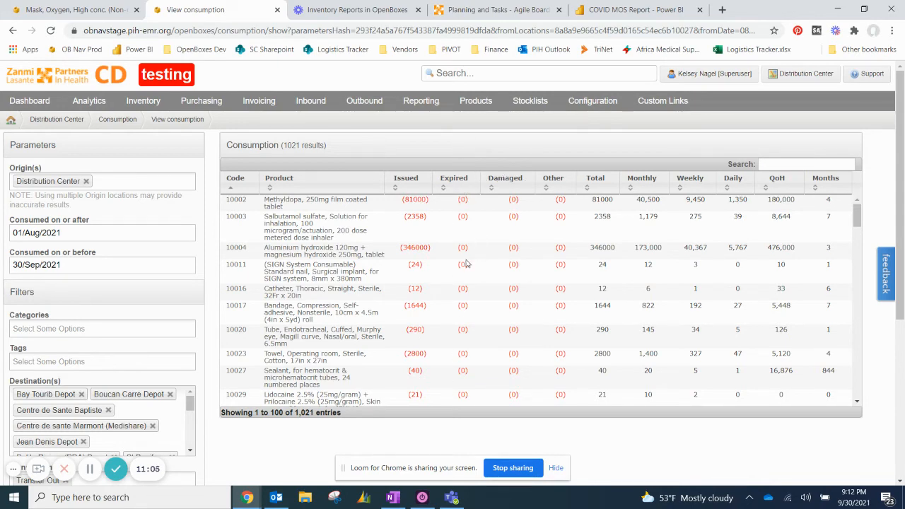
# Examine the report's filters and the product rows with their issued quantities, average consumption, QoH and Months columns
pyautogui.scroll(-1, 89, 381)
pyautogui.scroll(-3, 113, 261)
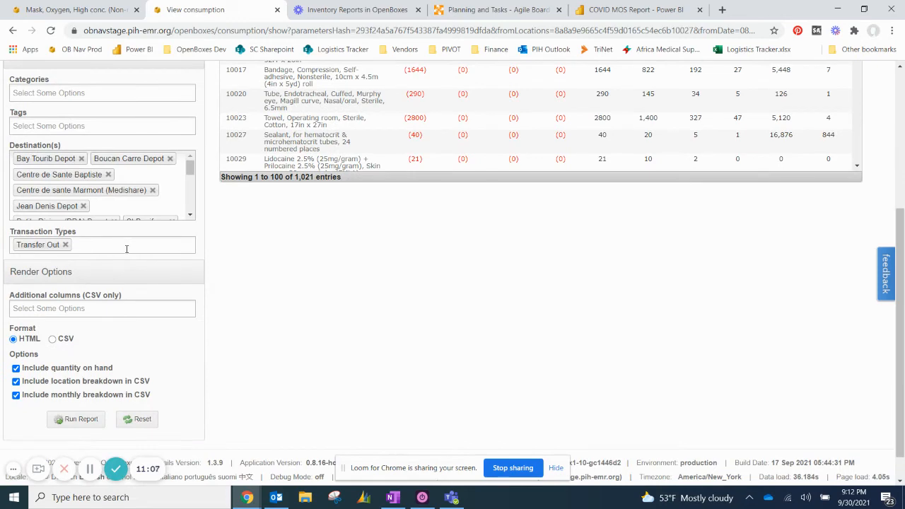
pyautogui.scroll(2, 394, 343)
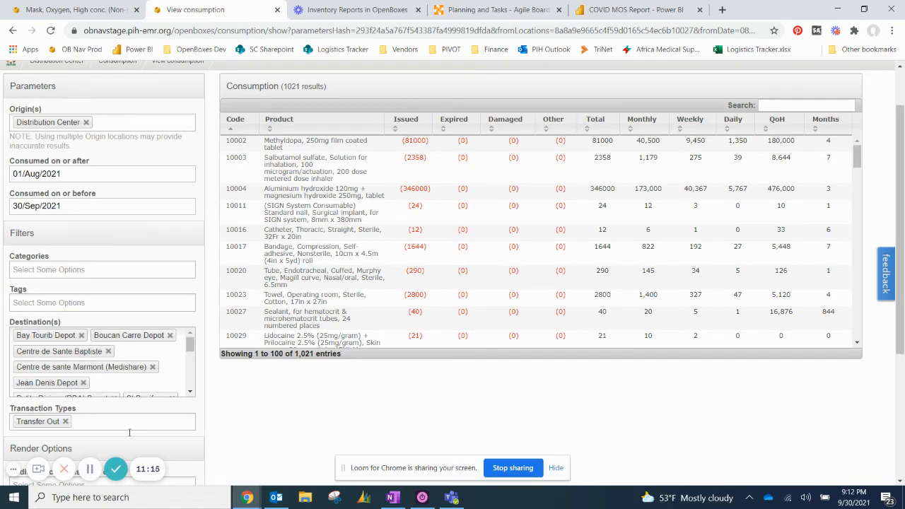
pyautogui.scroll(1, 130, 432)
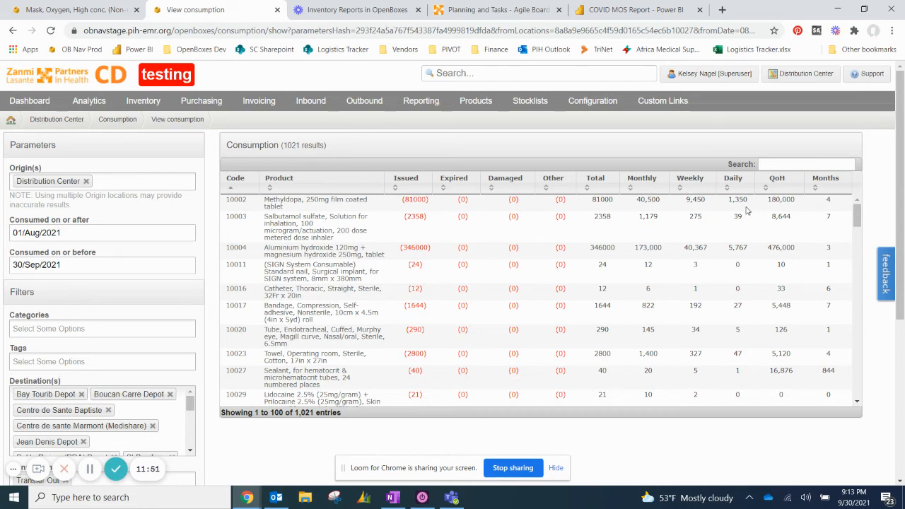
pyautogui.moveTo(750, 204); pyautogui.dragTo(730, 207)
pyautogui.click(805, 205)
pyautogui.scroll(-8, 439, 249)
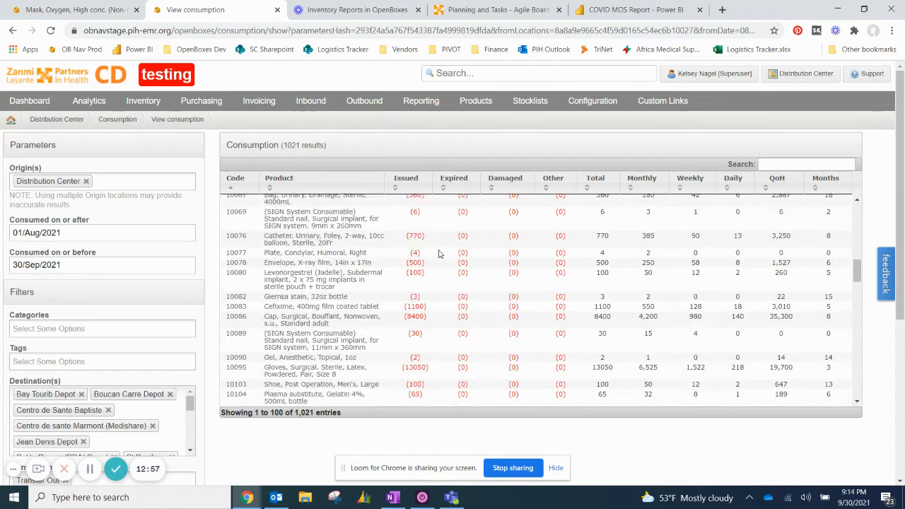
pyautogui.scroll(-1, 439, 253)
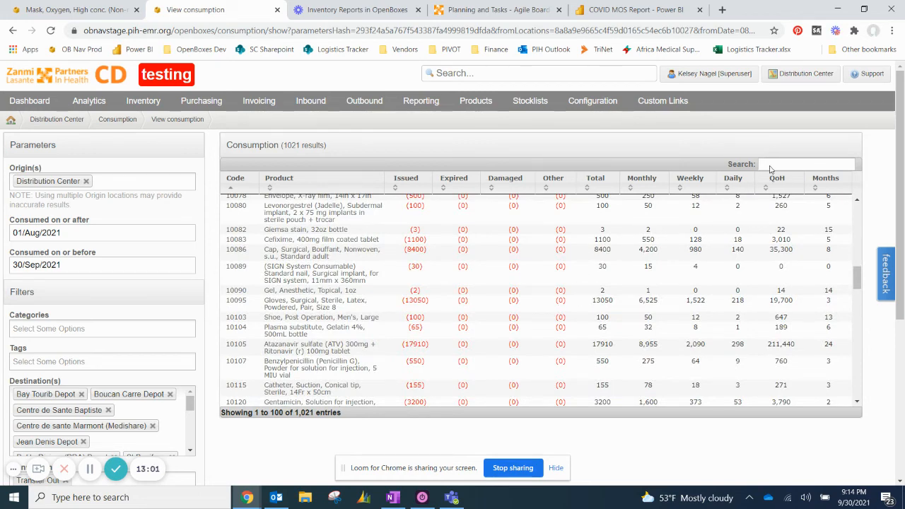
pyautogui.scroll(9, 778, 259)
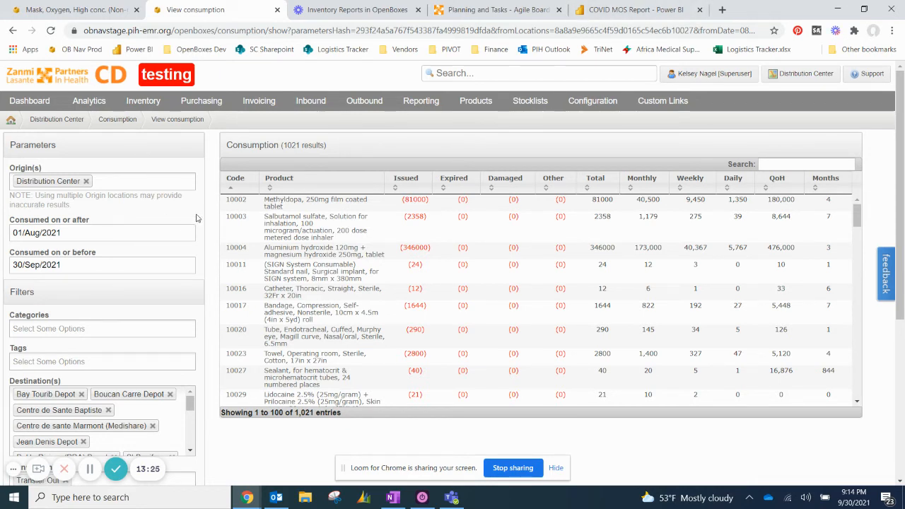
# Review the report's parameters and read through the full list of locations in the destinations filter
pyautogui.scroll(-2, 198, 219)
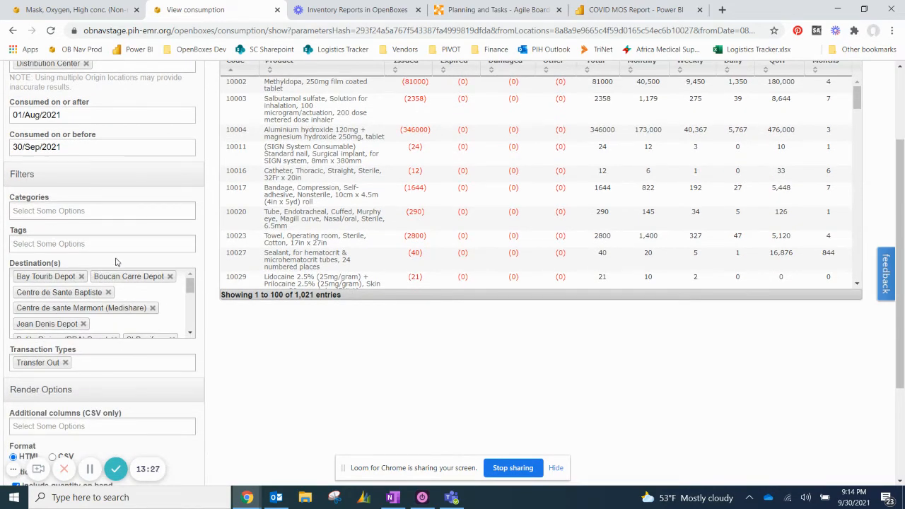
pyautogui.scroll(1, 571, 278)
pyautogui.scroll(-1, 170, 238)
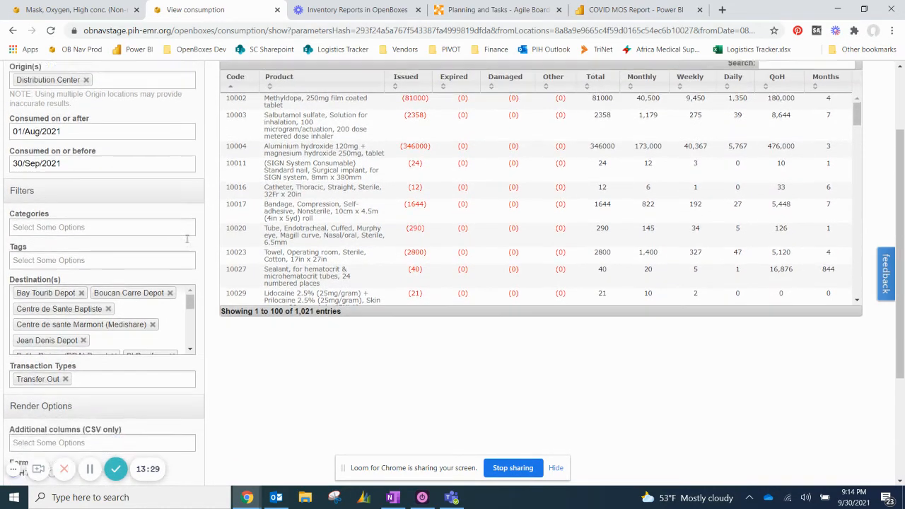
pyautogui.scroll(2, 198, 226)
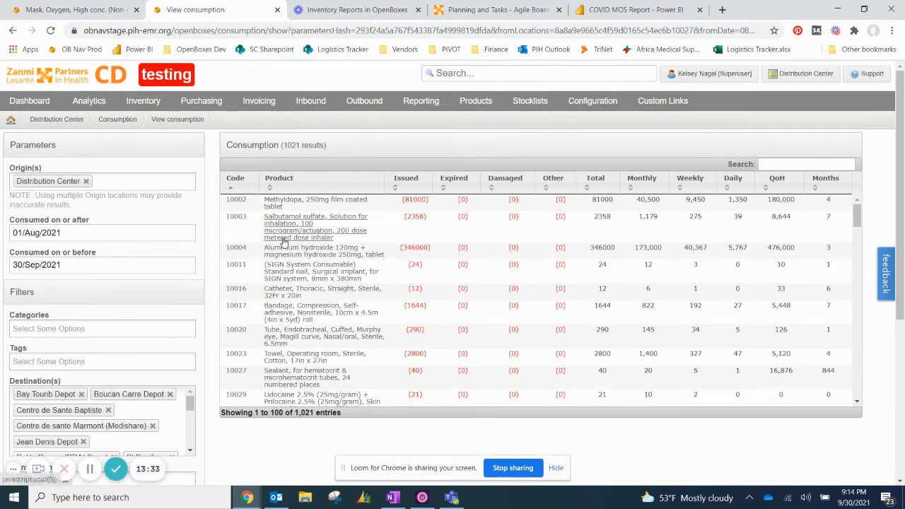
pyautogui.scroll(-1, 139, 298)
pyautogui.scroll(-1, 139, 298)
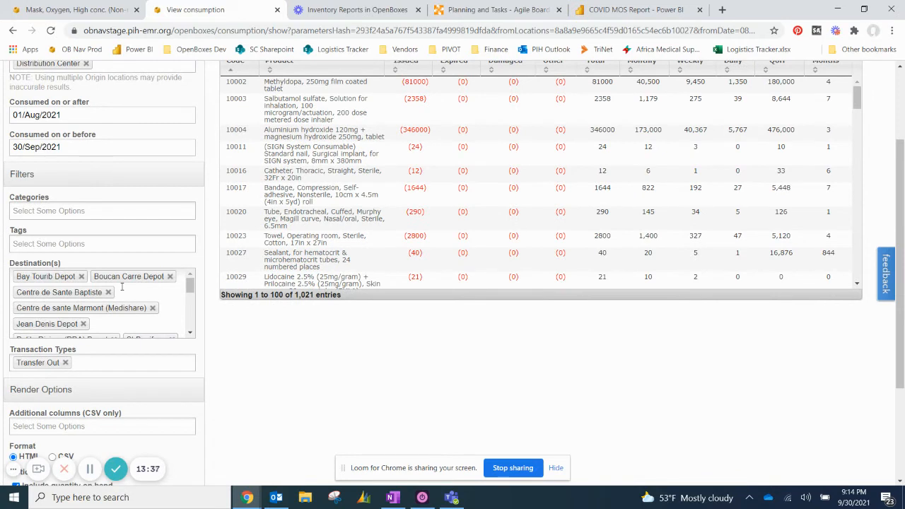
pyautogui.scroll(-5, 150, 295)
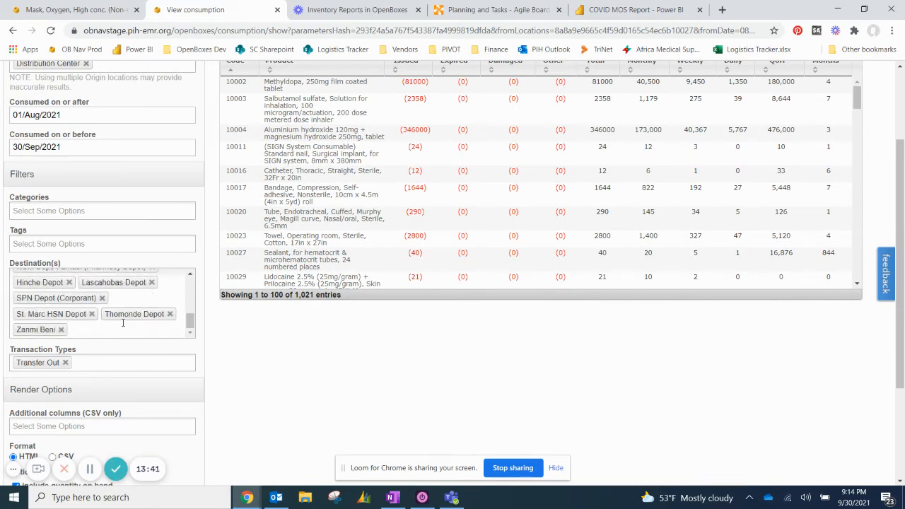
pyautogui.scroll(5, 126, 322)
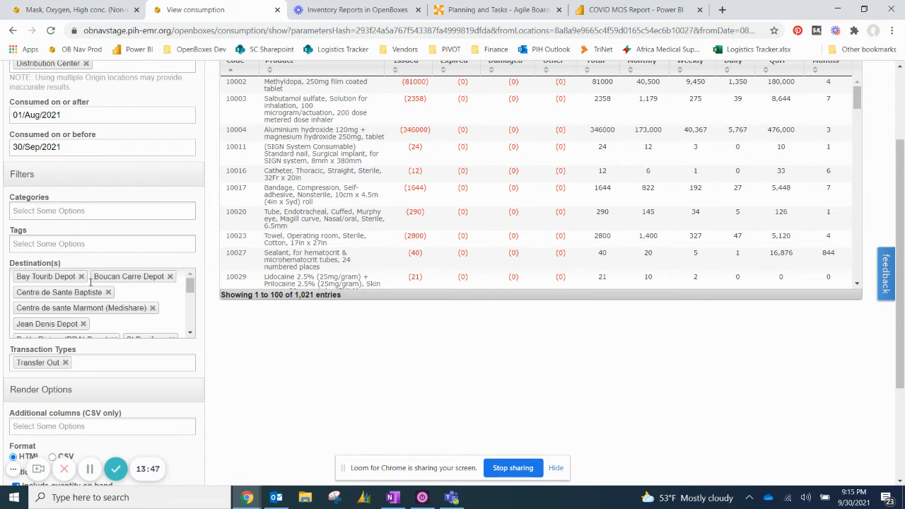
pyautogui.scroll(-3, 90, 281)
pyautogui.scroll(-4, 90, 283)
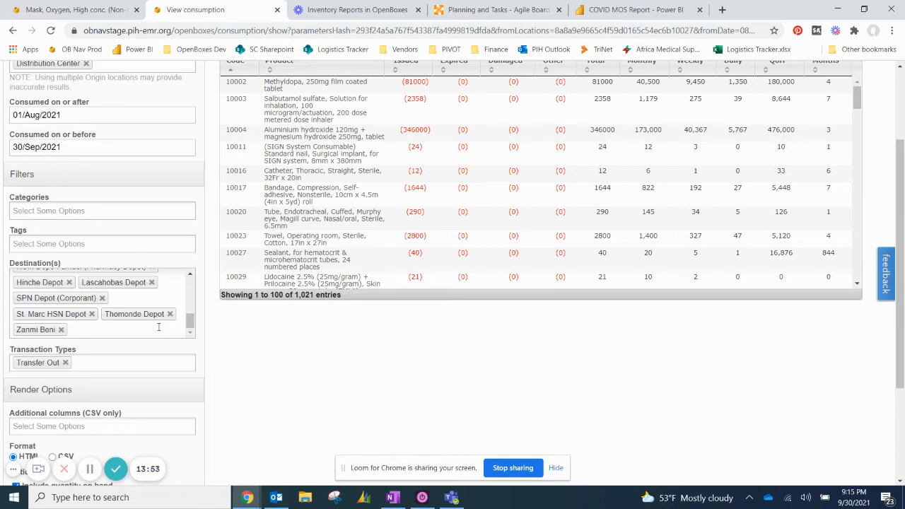
pyautogui.scroll(5, 155, 322)
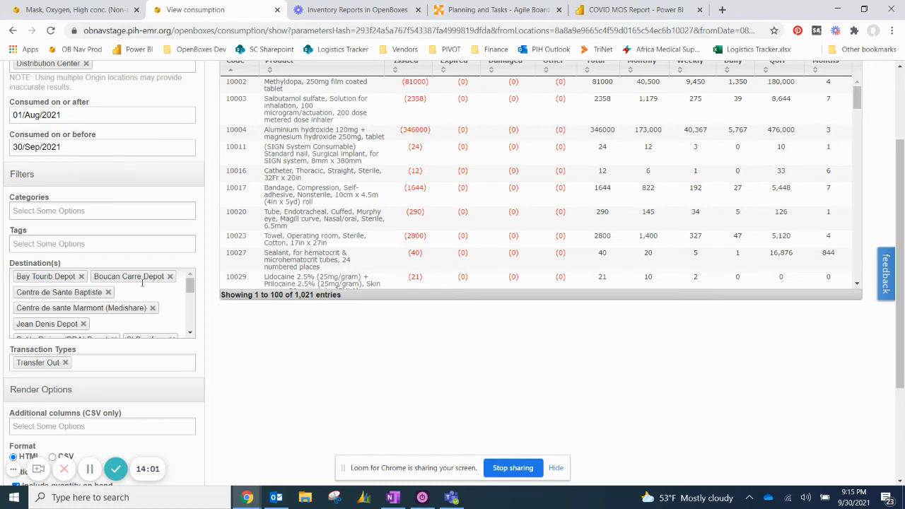
# Dismiss the time-tracking reminder, and remove ZL Donation/Partner and Zanmi Beni from the destinations filter
pyautogui.scroll(-1, 147, 262)
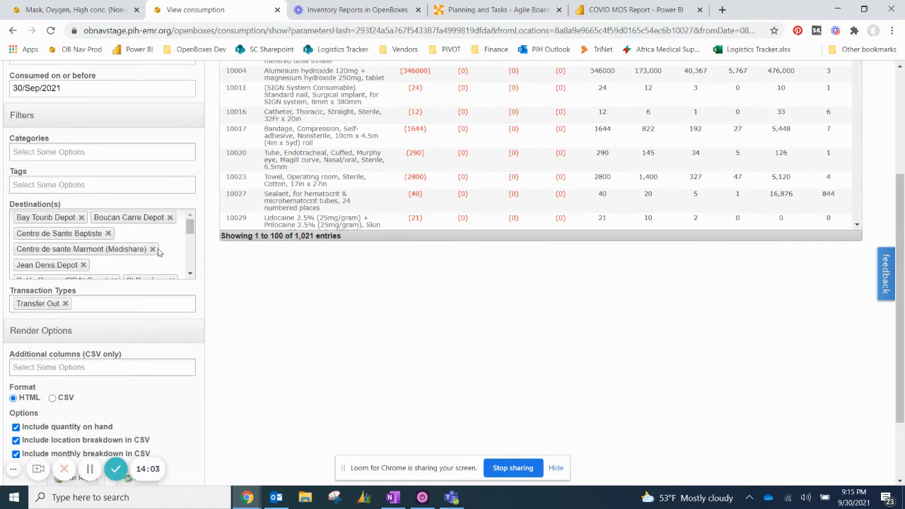
pyautogui.scroll(-1, 147, 256)
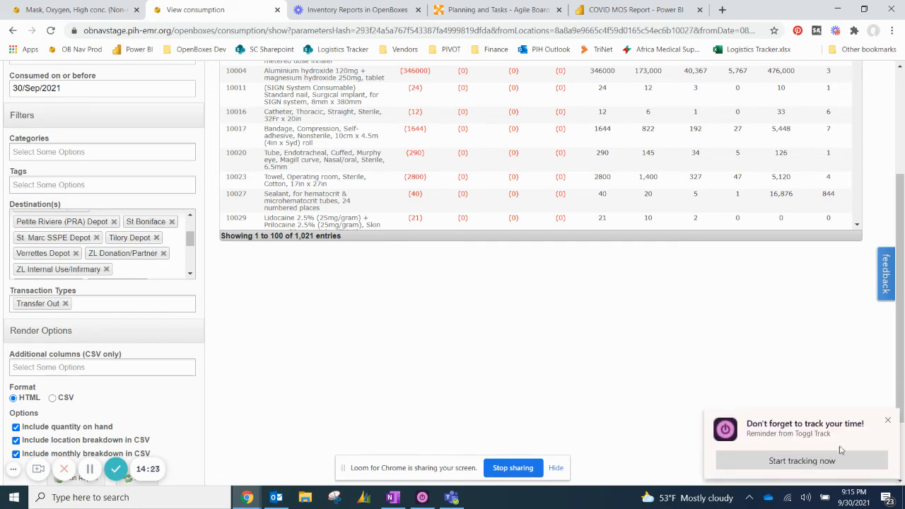
pyautogui.click(887, 421)
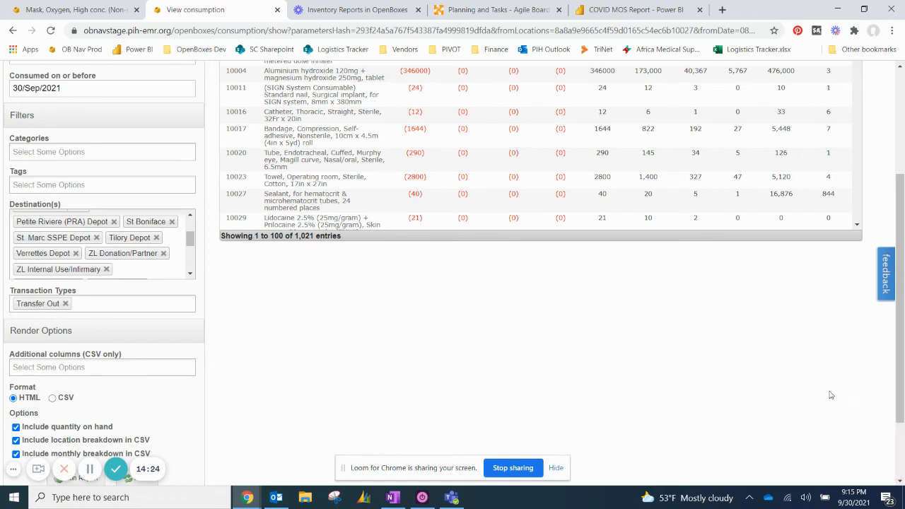
pyautogui.click(163, 255)
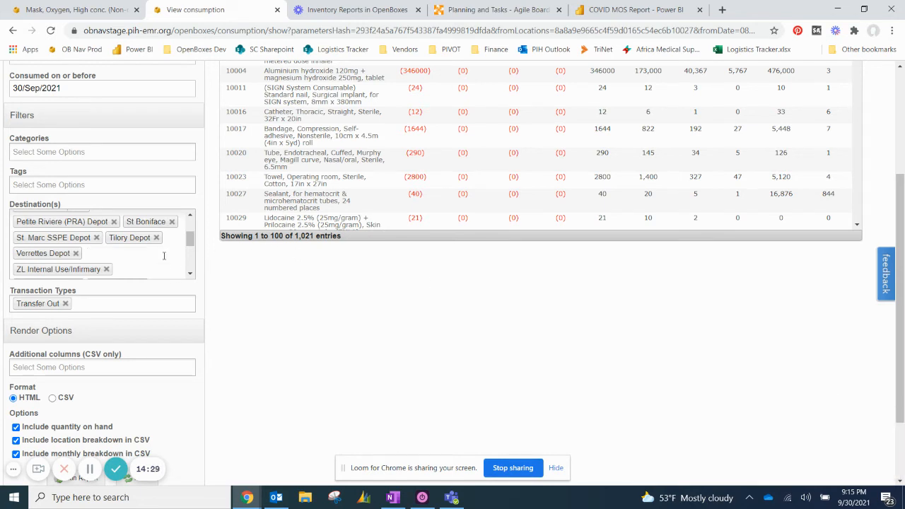
pyautogui.scroll(-5, 159, 251)
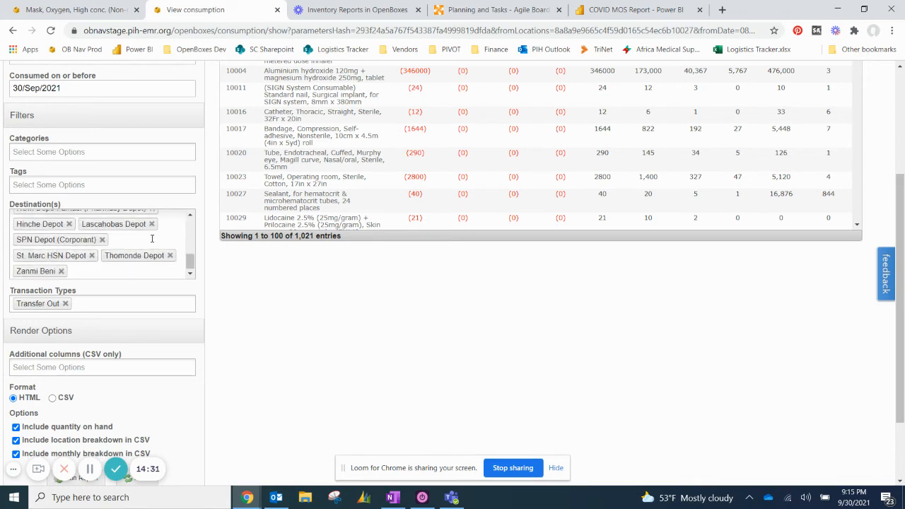
pyautogui.click(61, 271)
pyautogui.scroll(3, 64, 254)
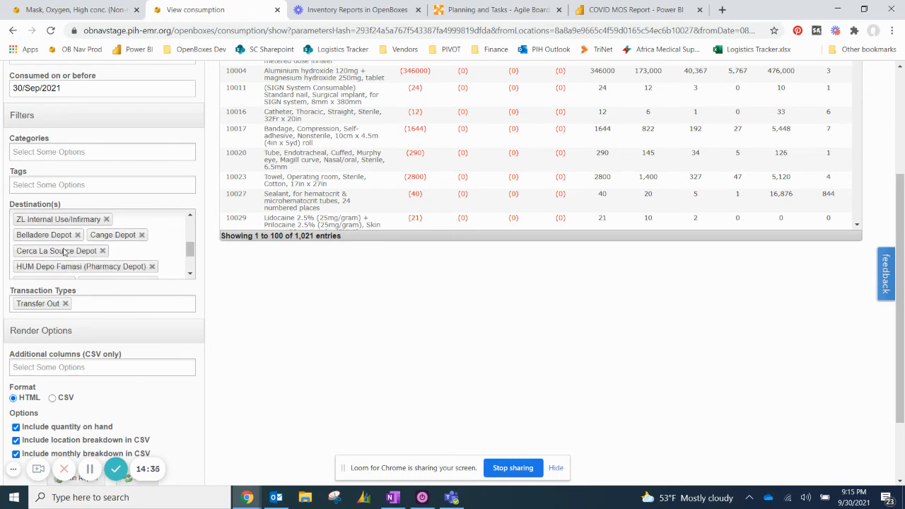
# Review the depots remaining in the destinations filter, together with the report's origin and date range
pyautogui.scroll(4, 70, 253)
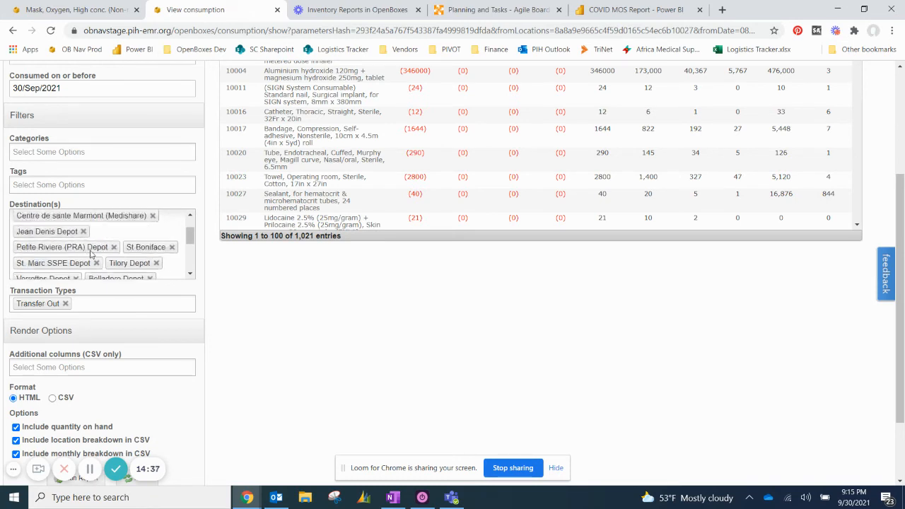
pyautogui.scroll(1, 90, 255)
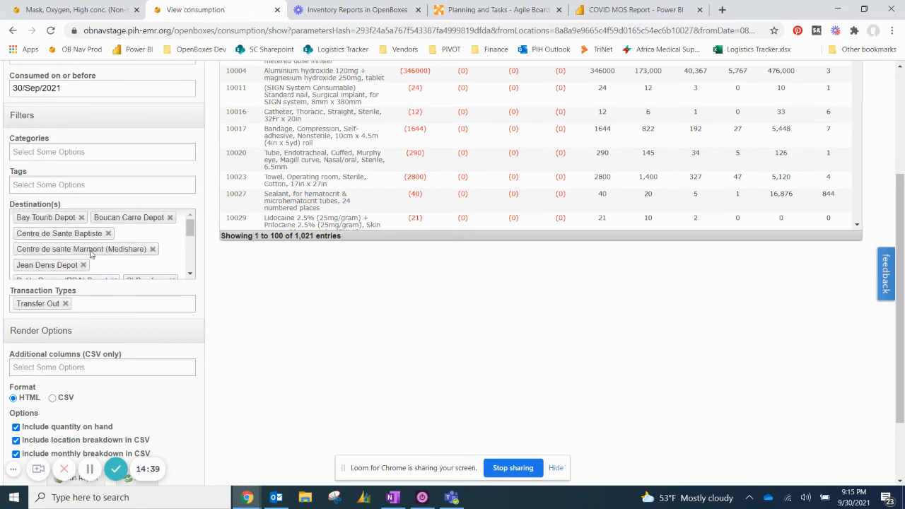
pyautogui.scroll(1, 168, 203)
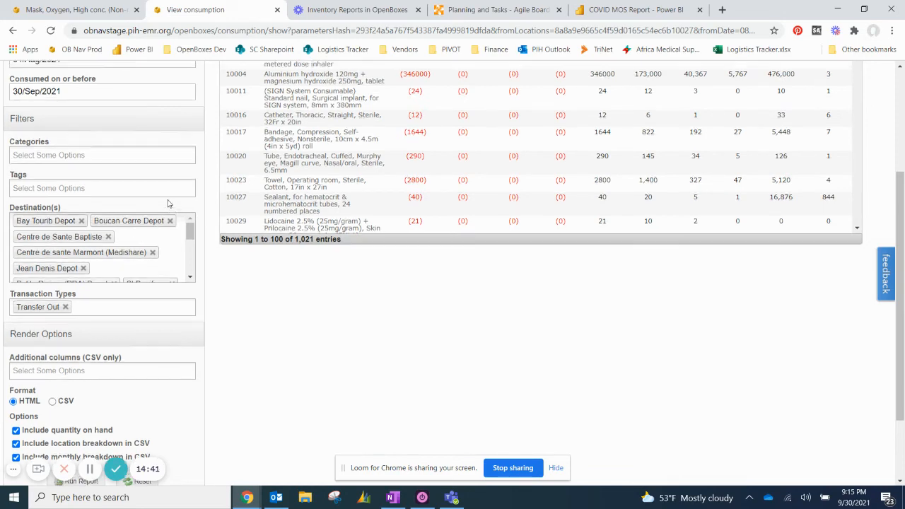
pyautogui.scroll(1, 159, 207)
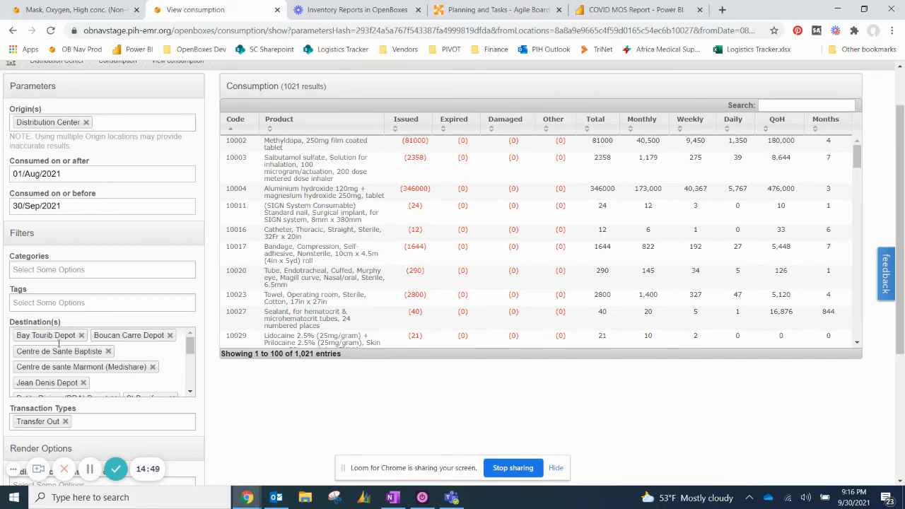
pyautogui.scroll(-3, 58, 350)
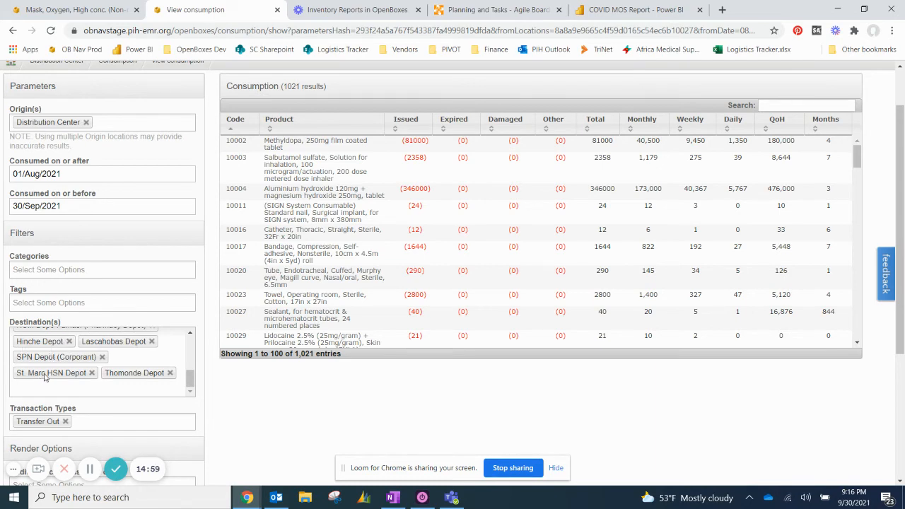
# Run the consumption report in CSV format with Cost Per Unit (bigDecimal) as an additional column
pyautogui.scroll(-1, 45, 379)
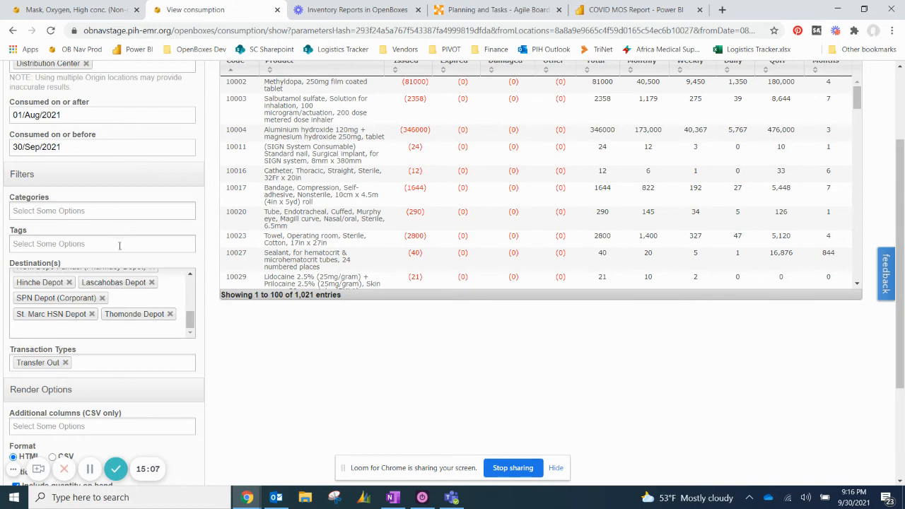
pyautogui.scroll(-3, 119, 245)
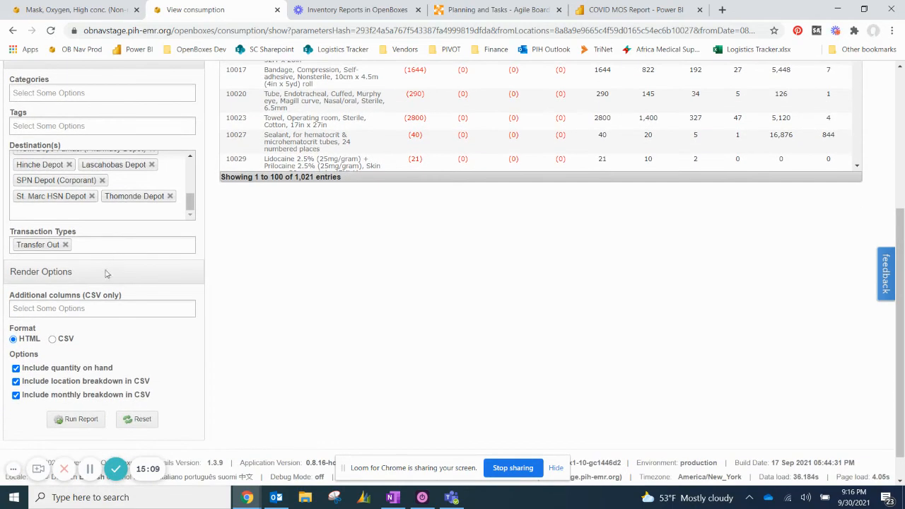
pyautogui.click(124, 311)
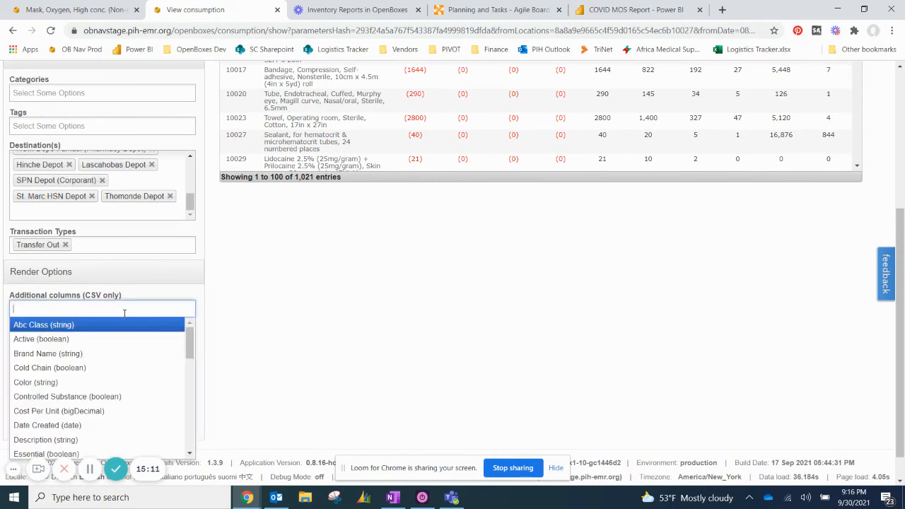
pyautogui.click(60, 411)
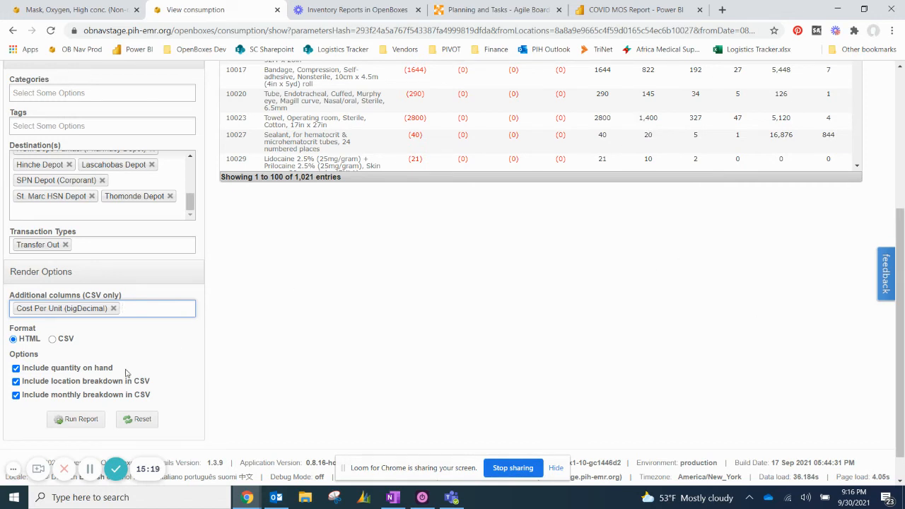
pyautogui.click(53, 340)
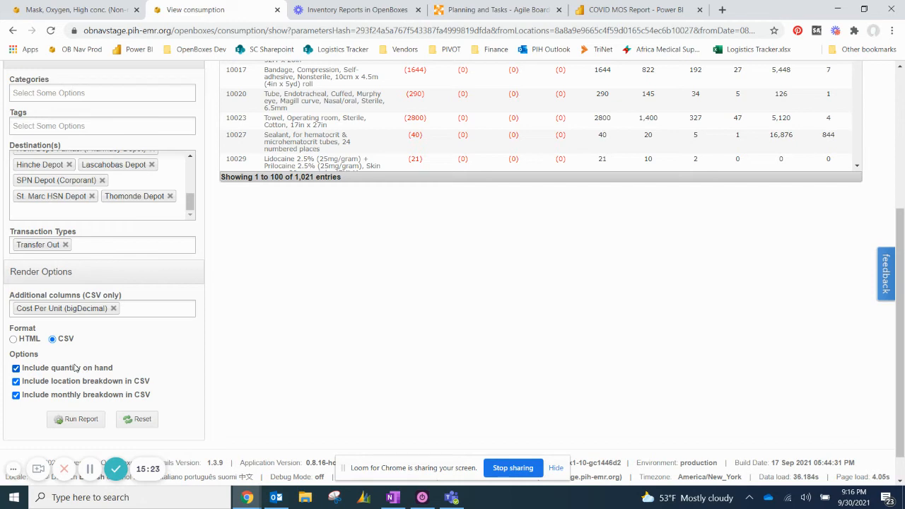
pyautogui.click(68, 420)
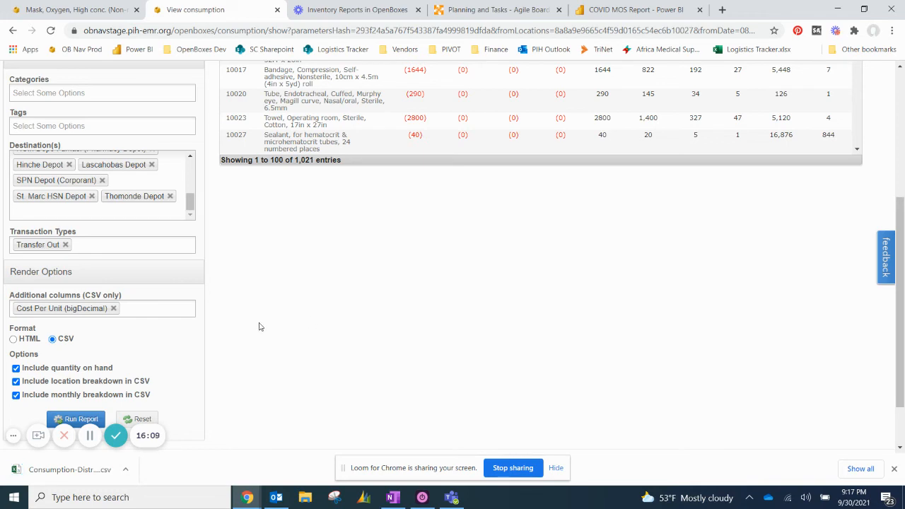
# Open the downloaded consumption CSV in Excel and add filters to its header row
pyautogui.click(57, 470)
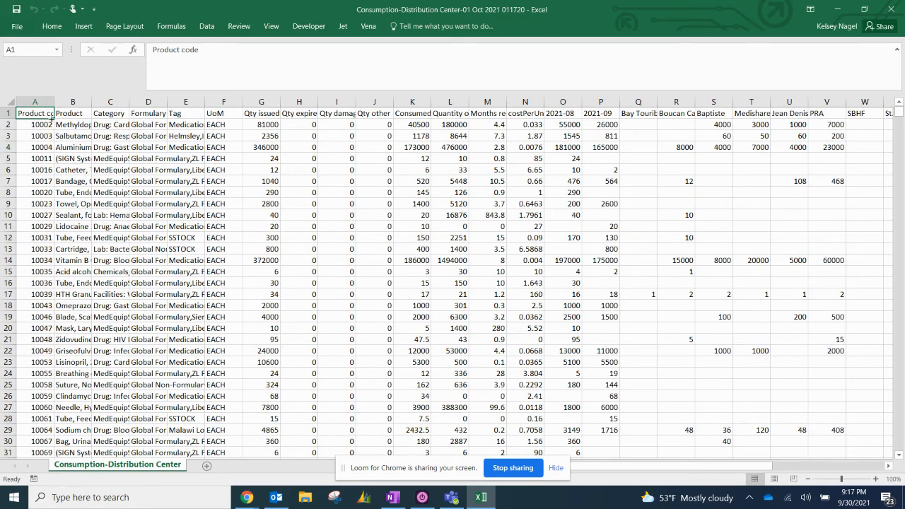
pyautogui.click(207, 26)
pyautogui.click(382, 58)
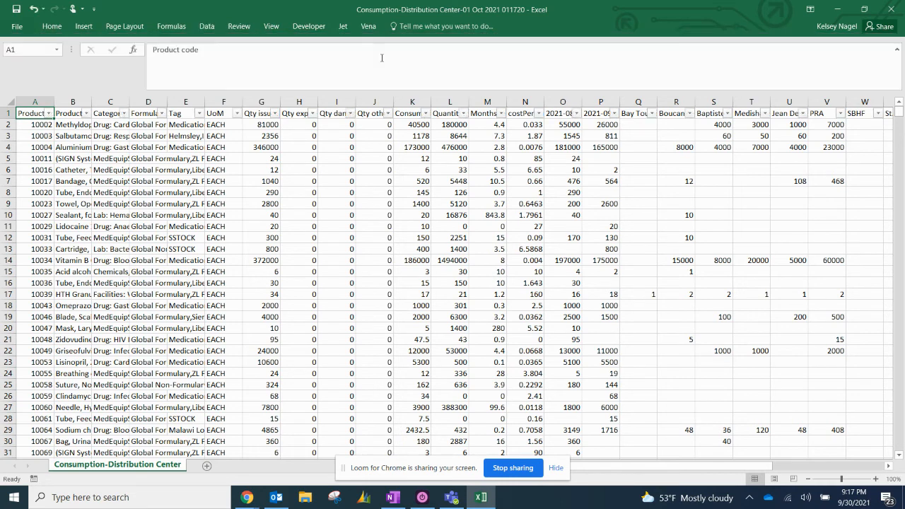
# Examine the product description columns of the export: Product, Category, Formulary, Tag and UoM
pyautogui.click(77, 115)
pyautogui.click(110, 111)
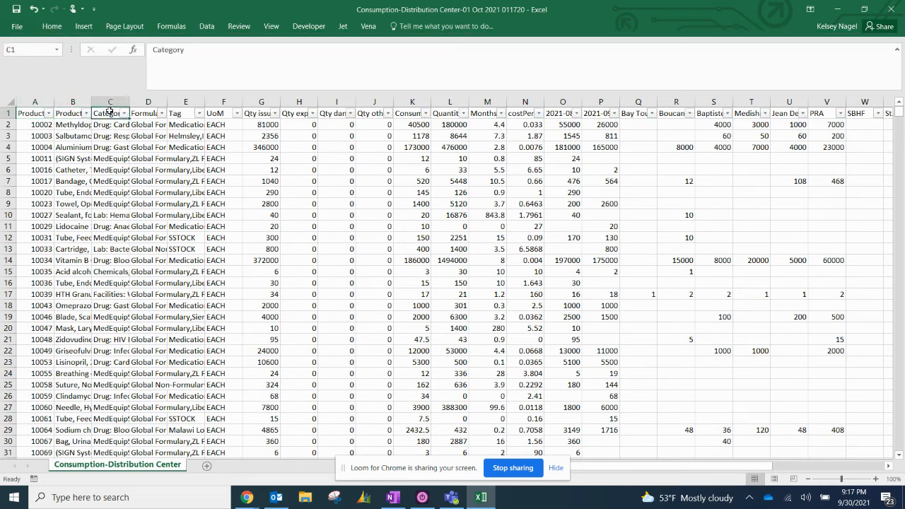
pyautogui.moveTo(110, 136); pyautogui.dragTo(149, 328)
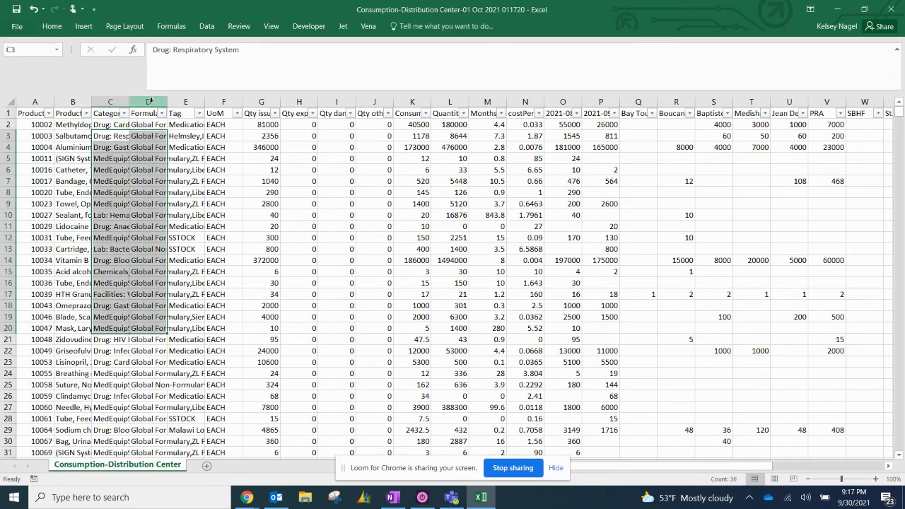
pyautogui.moveTo(145, 123); pyautogui.dragTo(147, 158)
pyautogui.click(146, 112)
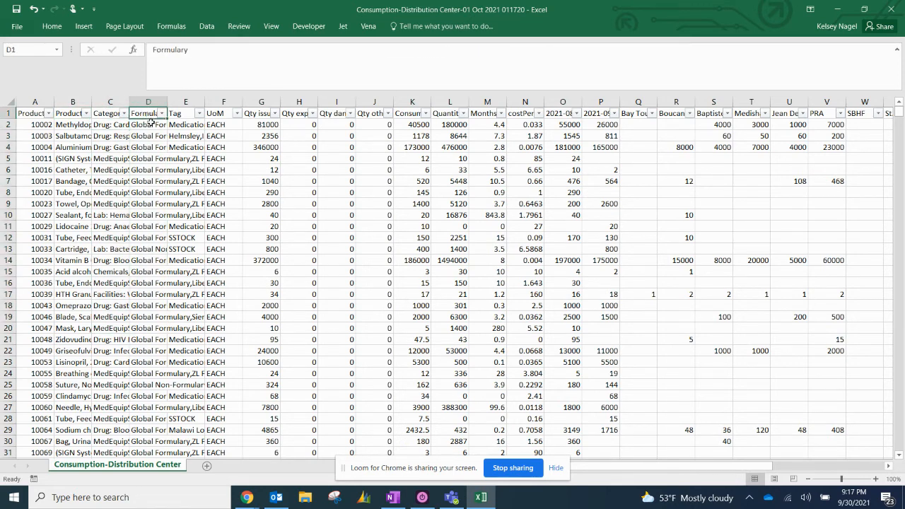
pyautogui.click(147, 102)
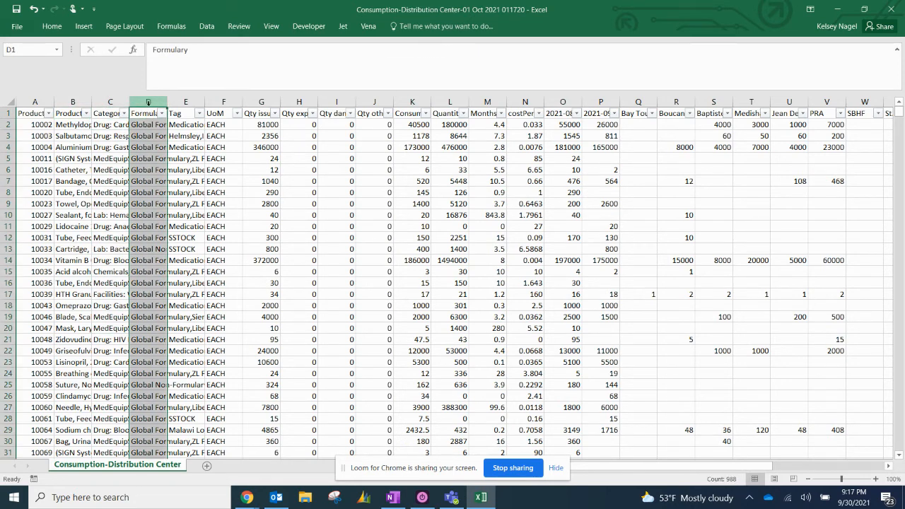
pyautogui.click(177, 113)
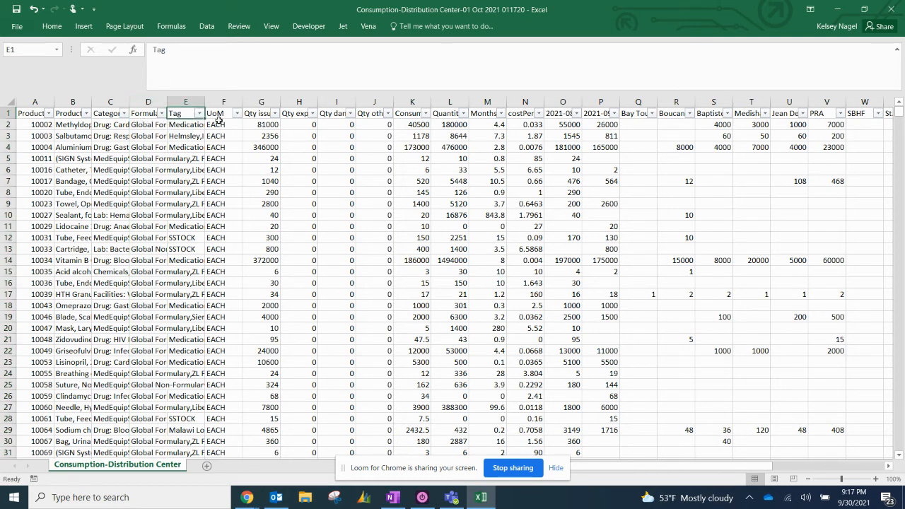
pyautogui.click(219, 122)
pyautogui.click(224, 112)
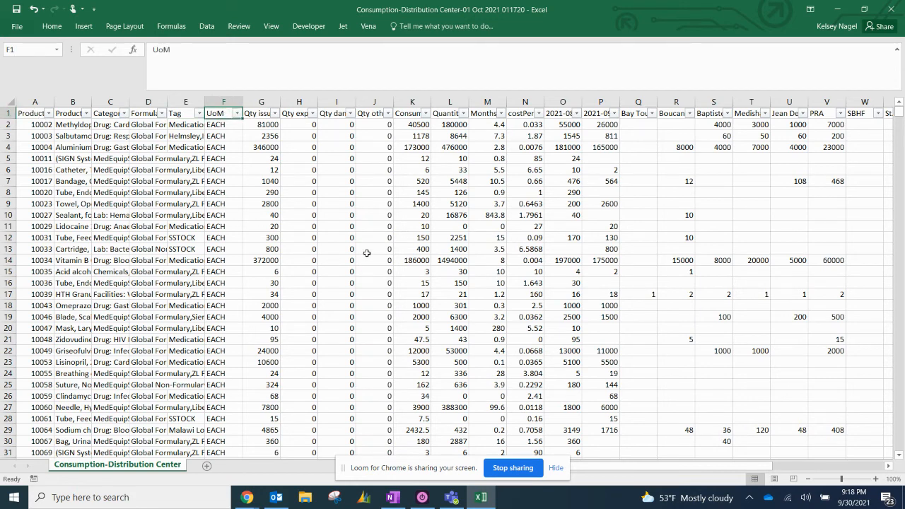
# Examine the Qty issued, Qty expired, Qty damaged, Qty other and Consumed monthly columns
pyautogui.click(259, 112)
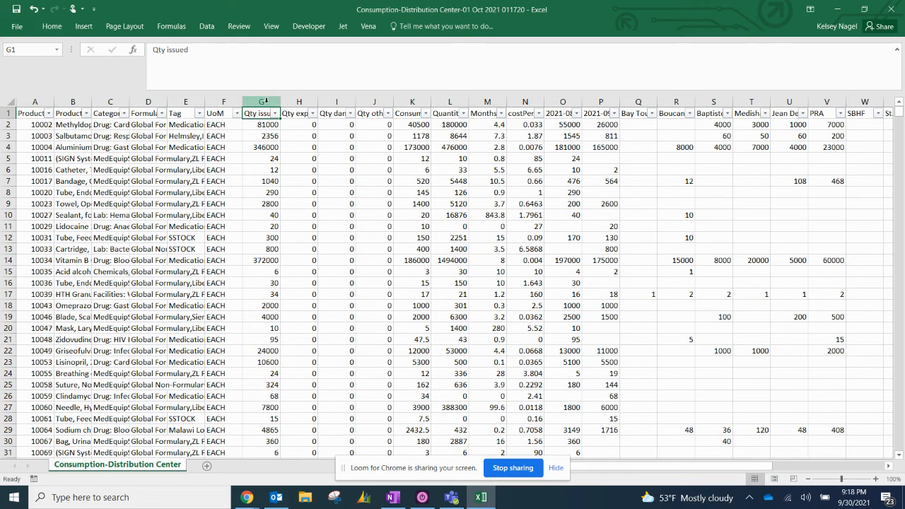
pyautogui.click(306, 101)
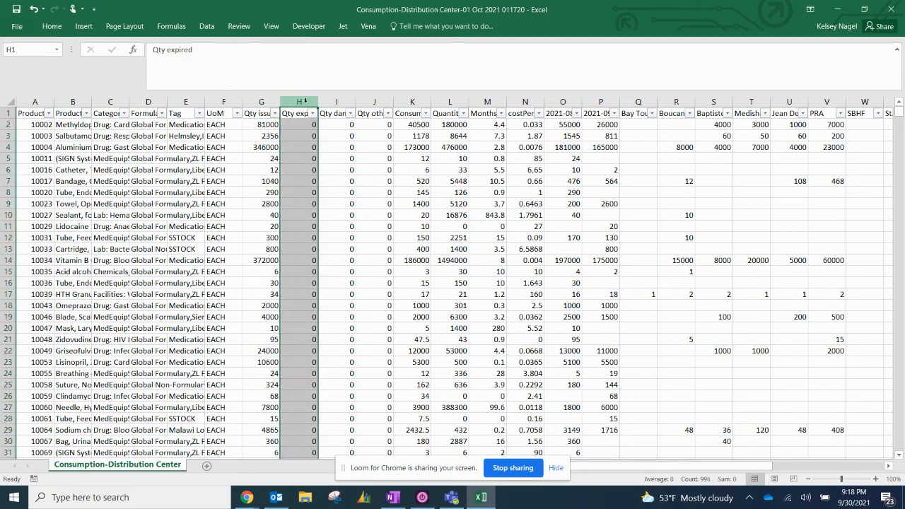
pyautogui.click(332, 102)
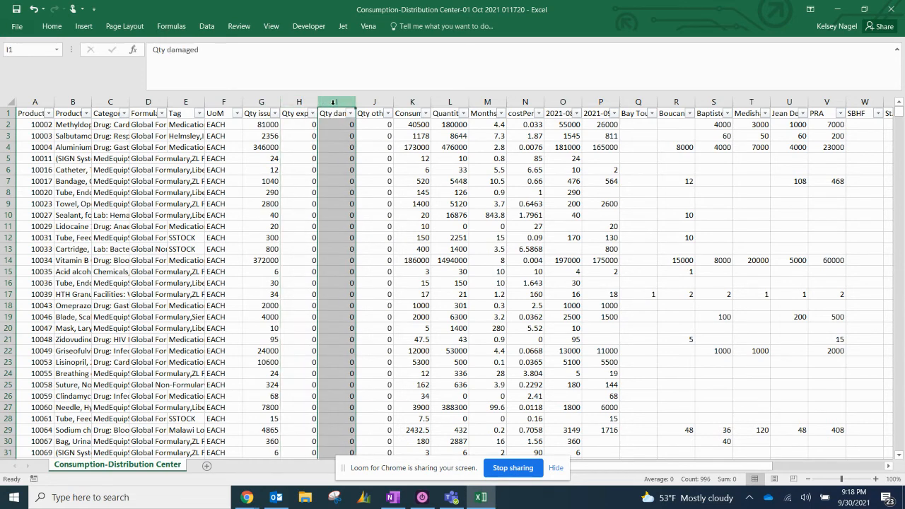
pyautogui.click(369, 102)
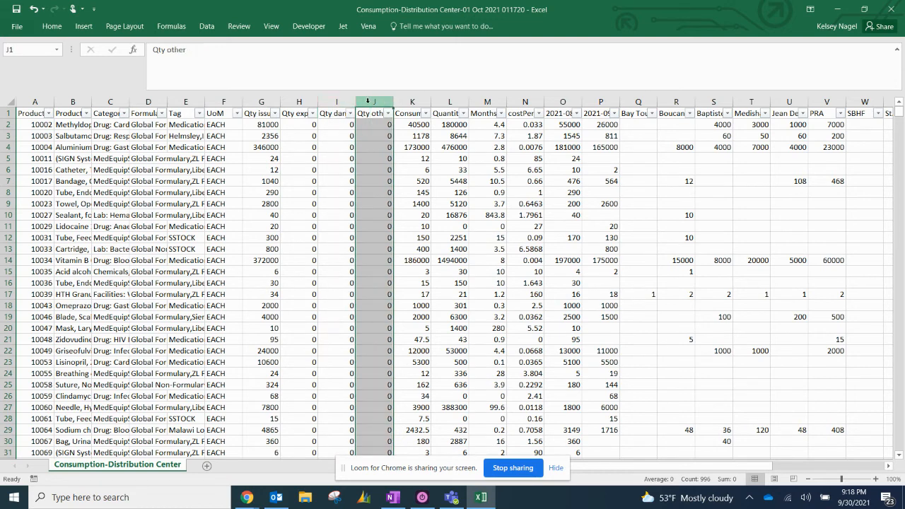
pyautogui.click(404, 103)
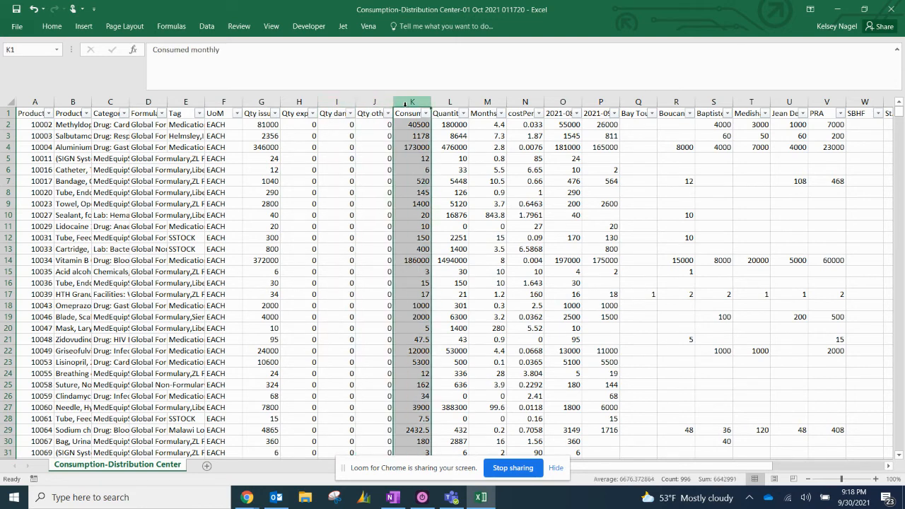
# Compare the first product's issued quantity with its monthly consumption, quantity on hand and months of stock
pyautogui.click(249, 124)
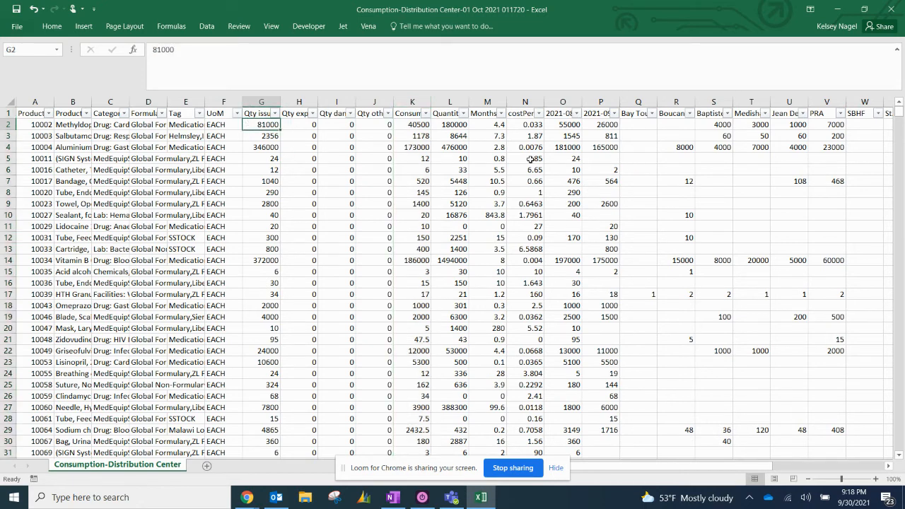
pyautogui.click(420, 124)
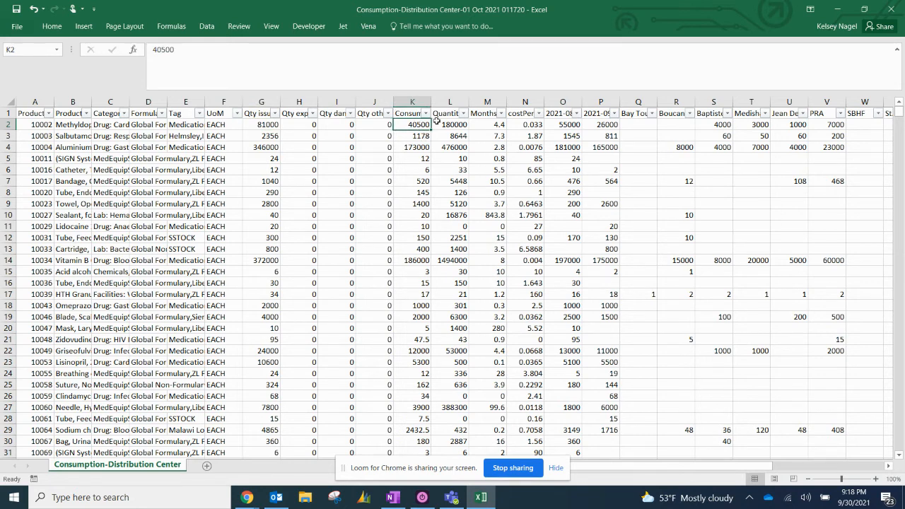
pyautogui.click(450, 117)
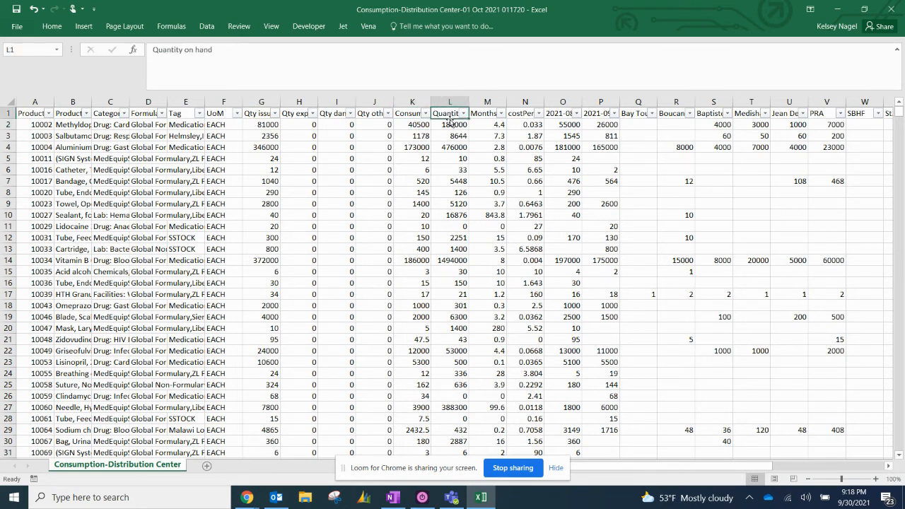
pyautogui.click(452, 126)
pyautogui.click(480, 117)
pyautogui.click(481, 128)
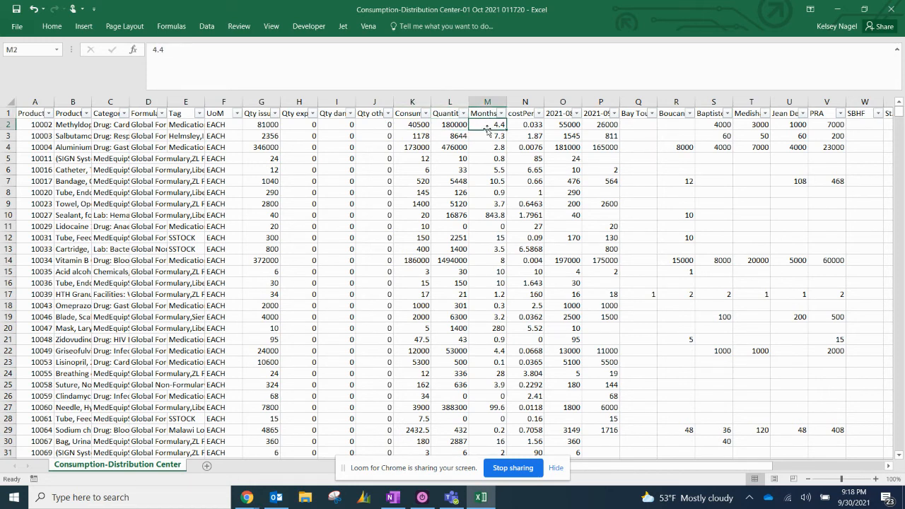
# Examine the costPerUnit column and relate the first product's unit cost to its monthly consumption
pyautogui.click(520, 116)
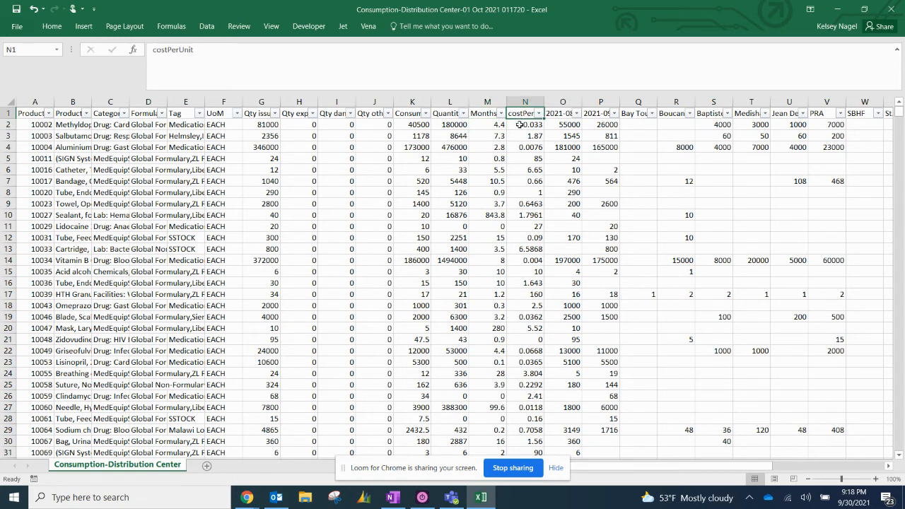
pyautogui.click(520, 124)
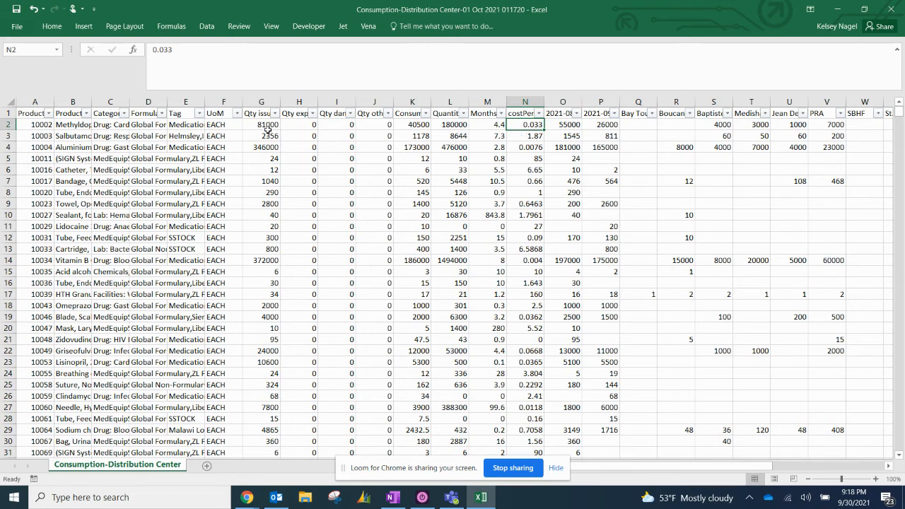
pyautogui.click(417, 125)
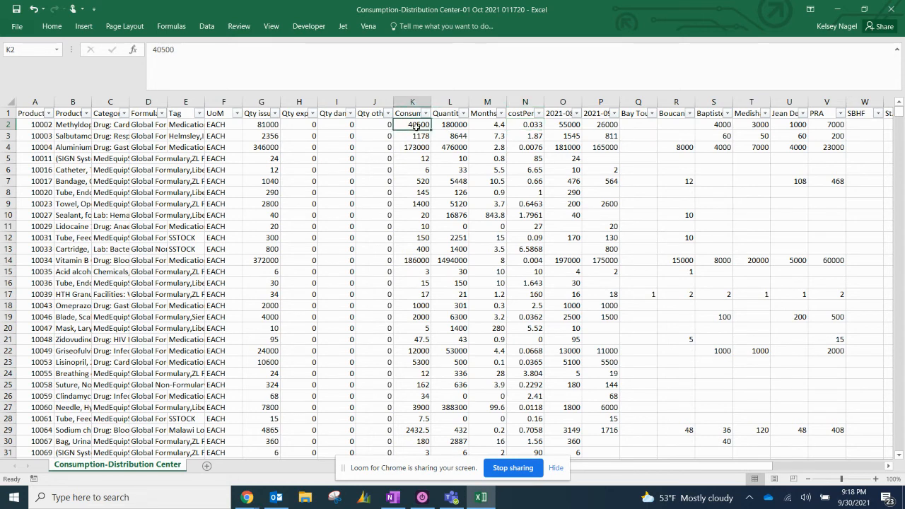
pyautogui.click(520, 124)
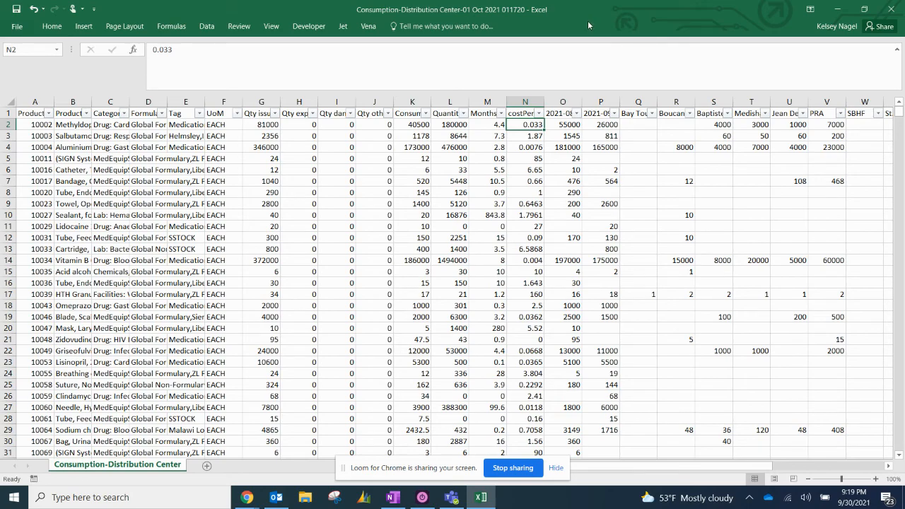
# Check the report's render options behind the workbook, and highlight columns A through N, from Product code to costPerUnit
pyautogui.moveTo(588, 21); pyautogui.dragTo(517, 77)
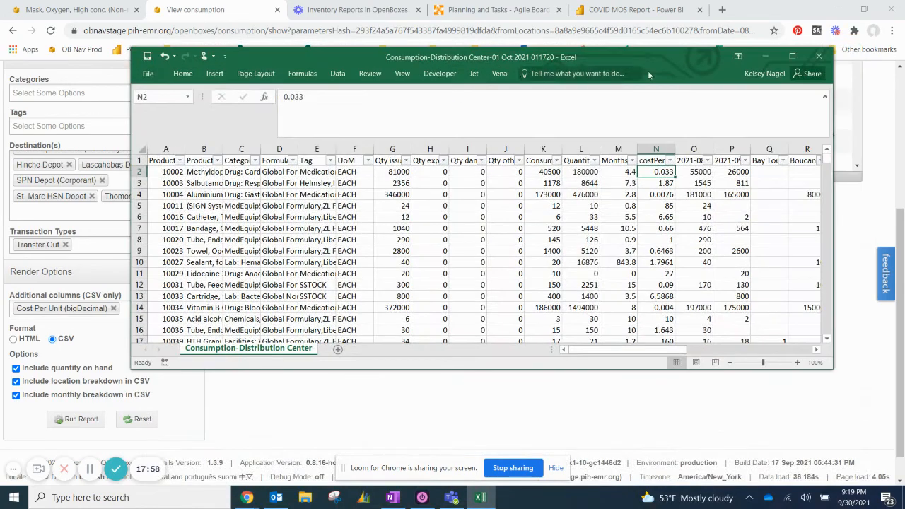
pyautogui.click(792, 57)
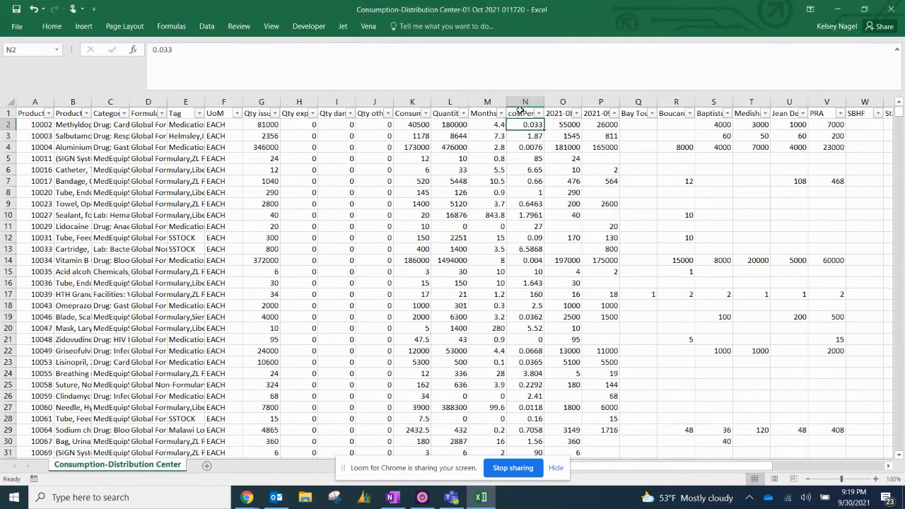
pyautogui.moveTo(523, 105); pyautogui.dragTo(34, 110)
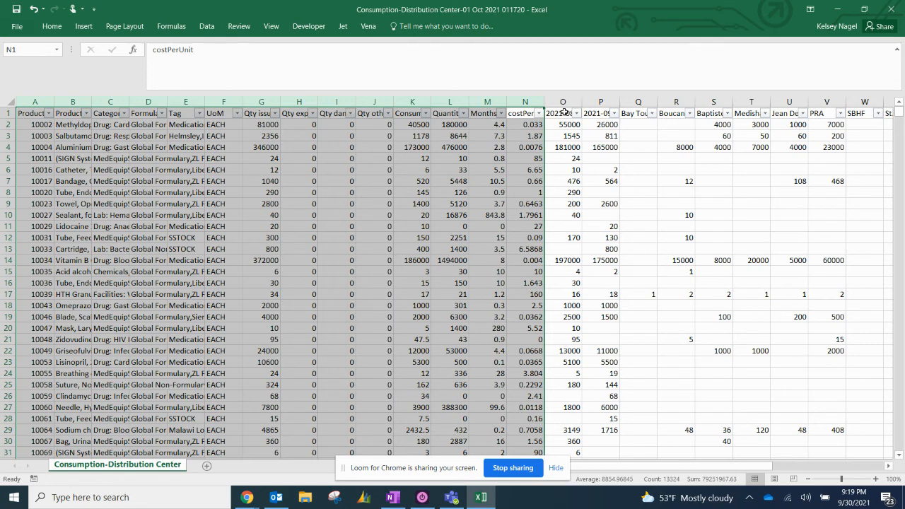
# Compare the first product's Qty issued with its quantities in the 2021-08 and 2021-09 columns
pyautogui.click(438, 125)
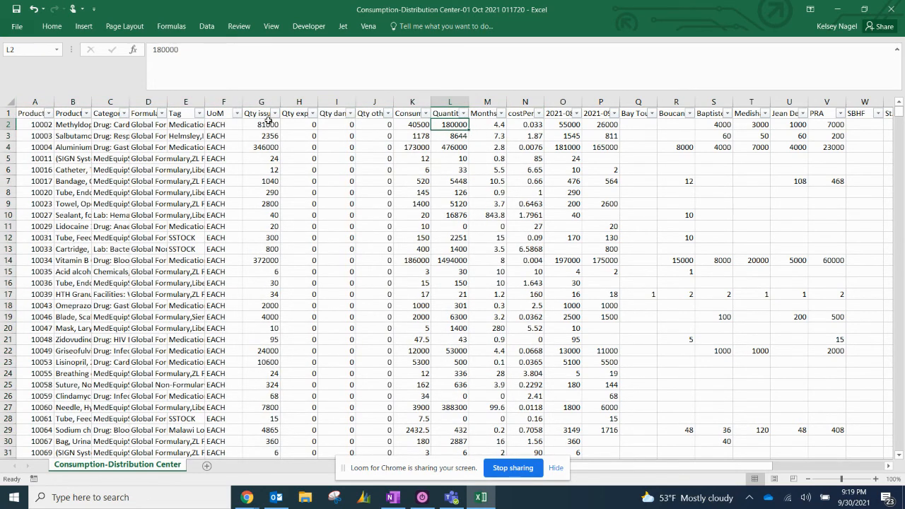
pyautogui.click(263, 125)
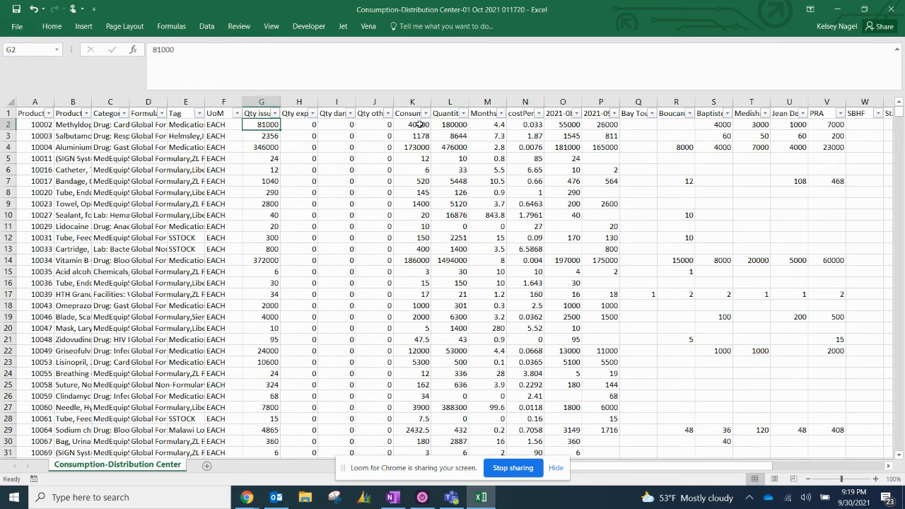
pyautogui.click(554, 114)
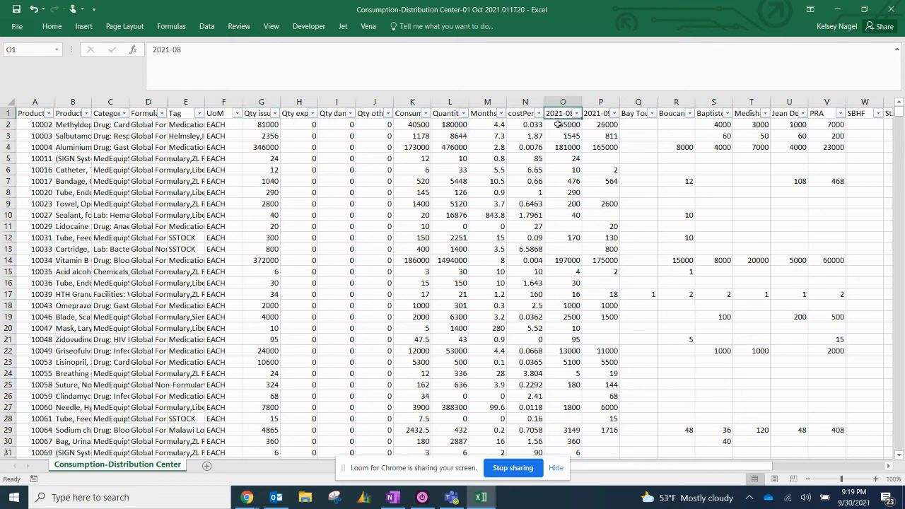
pyautogui.click(558, 124)
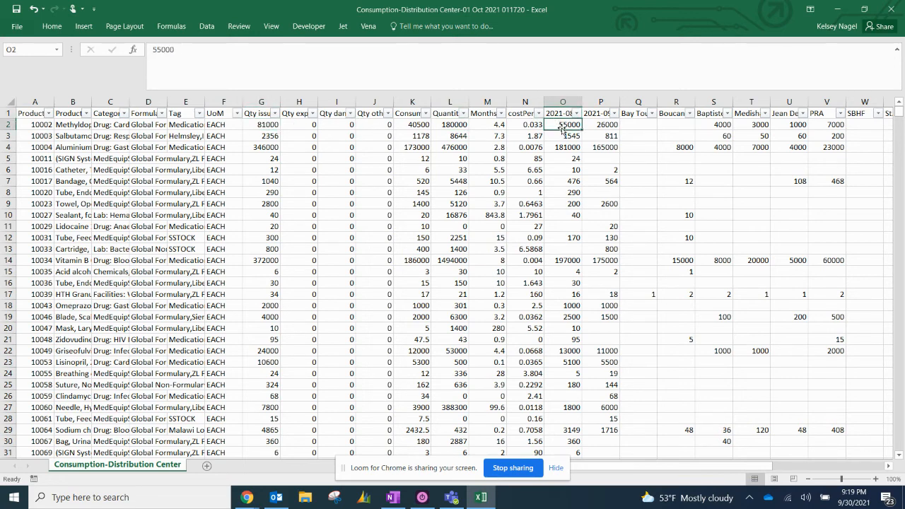
pyautogui.click(595, 125)
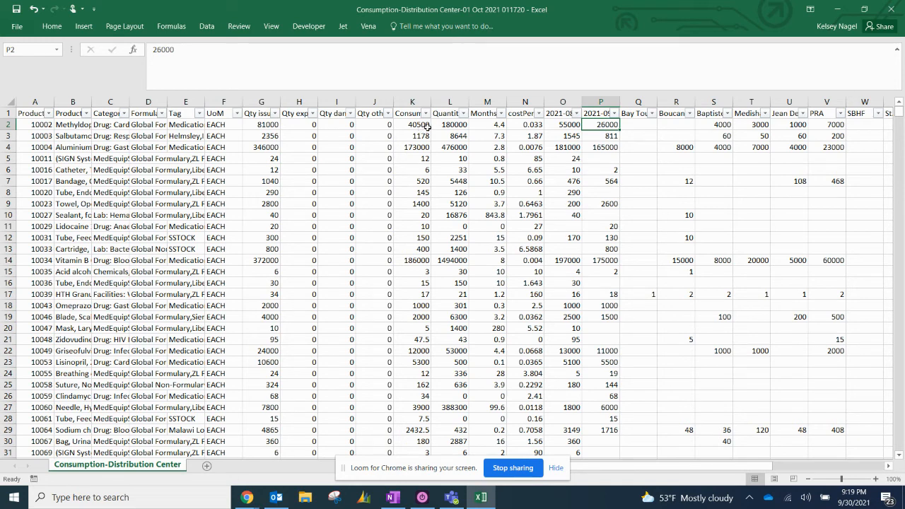
# Select the 2021-08 and 2021-09 headers, total the first product's two monthly quantities, and check the total against its Qty issued
pyautogui.moveTo(556, 114); pyautogui.dragTo(602, 111)
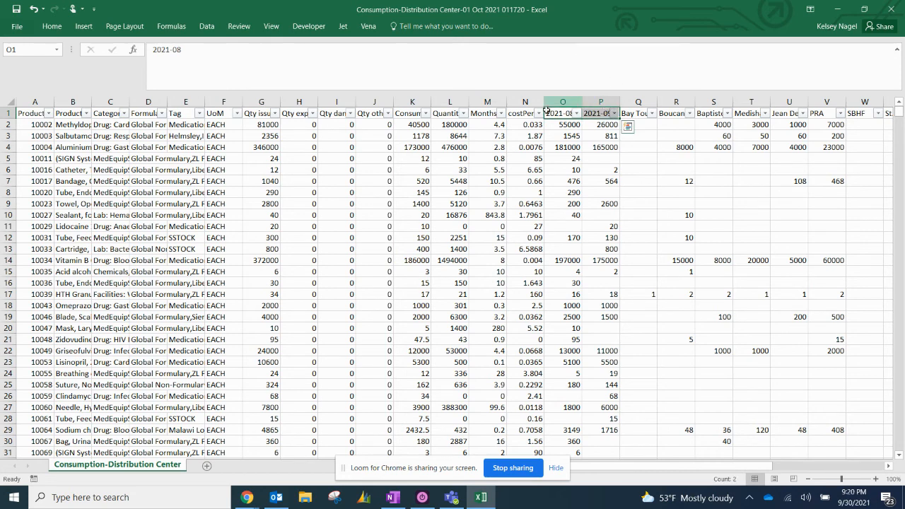
pyautogui.moveTo(562, 124); pyautogui.dragTo(591, 124)
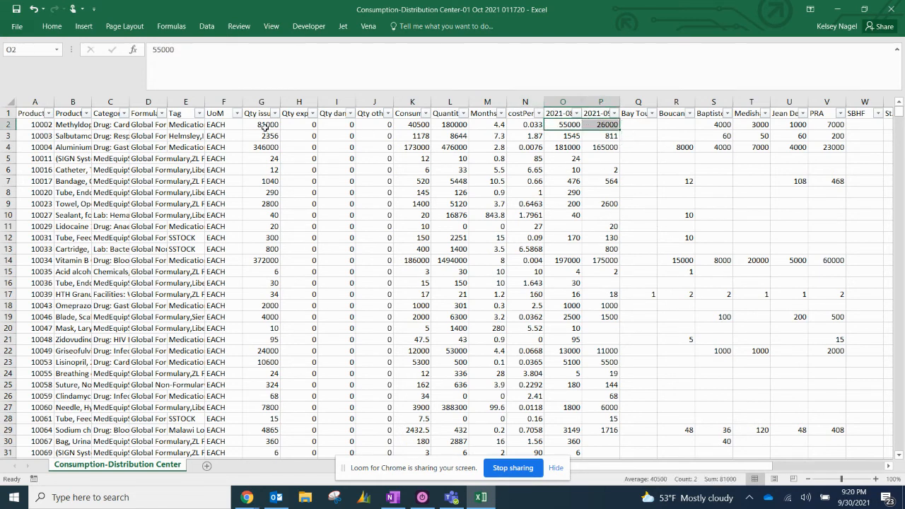
pyautogui.click(268, 122)
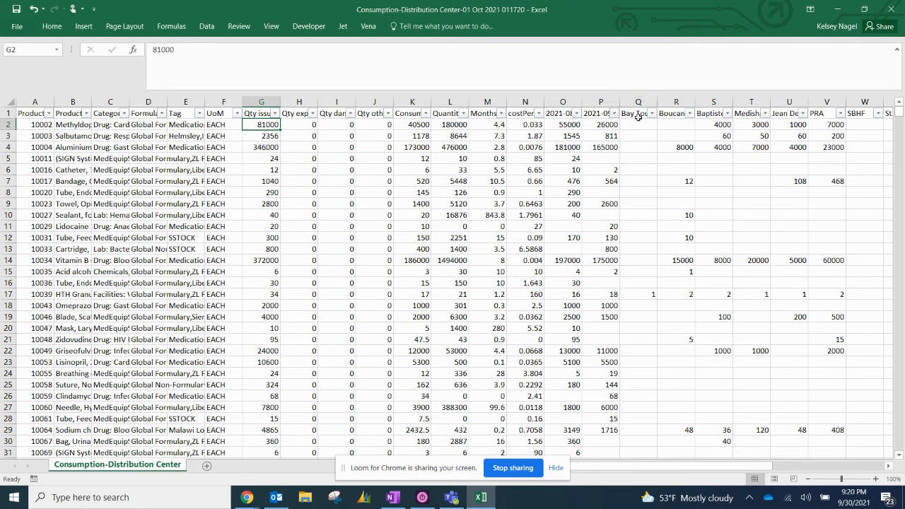
# Highlight the destination column headers from Bay Tourib through Thomonde to review the location breakdown
pyautogui.moveTo(636, 114); pyautogui.dragTo(757, 101)
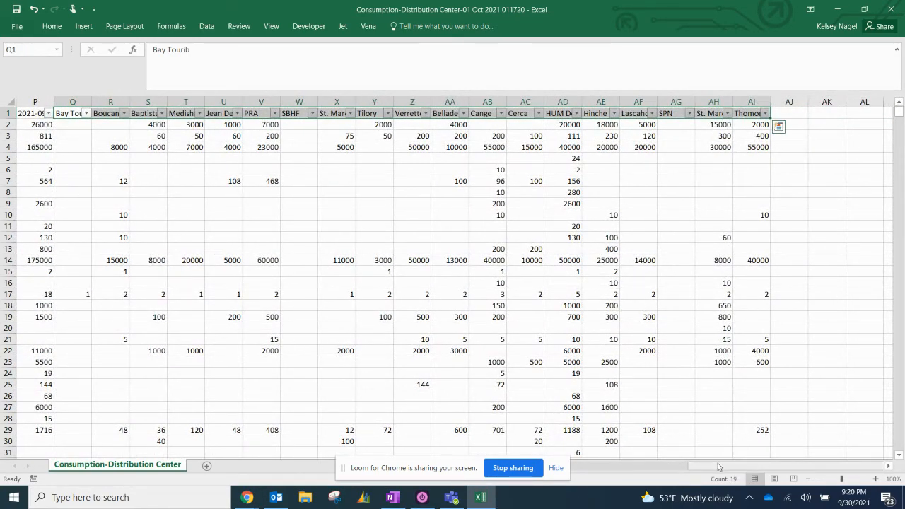
pyautogui.moveTo(719, 467); pyautogui.dragTo(715, 468)
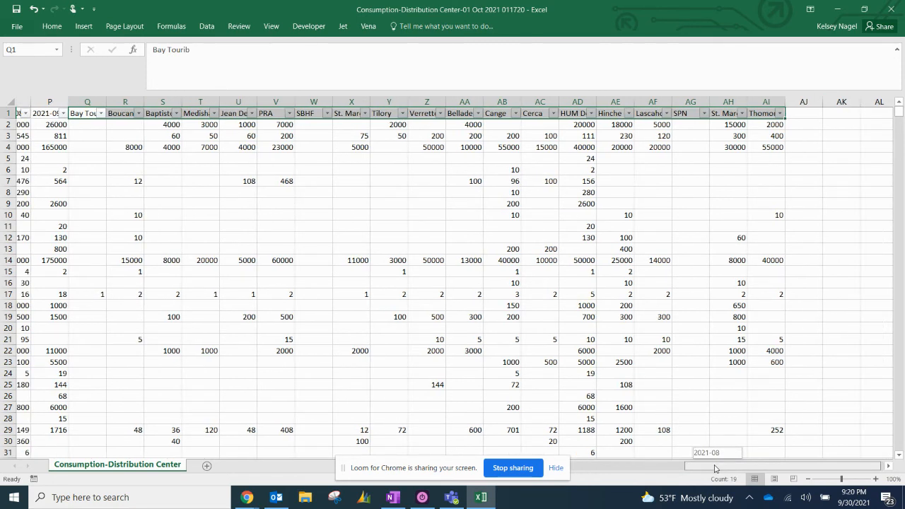
pyautogui.moveTo(715, 469); pyautogui.dragTo(659, 476)
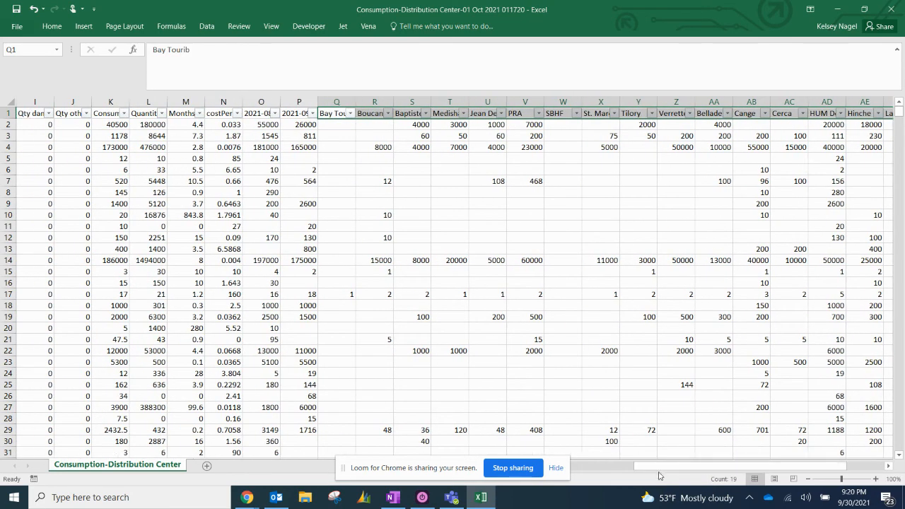
# Check the first product's quantities by destination, starting with the Bay Tourib, Boucan Carre, Baptiste and Medishare columns
pyautogui.click(332, 113)
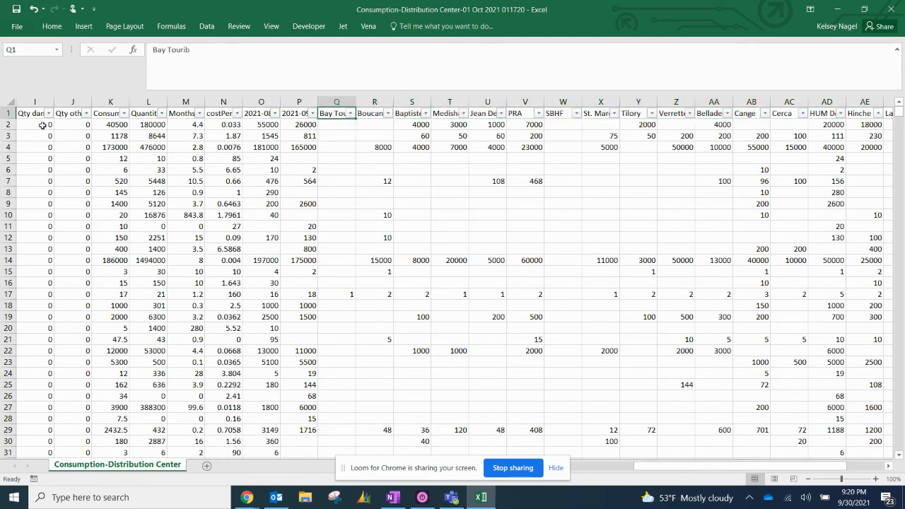
pyautogui.moveTo(645, 466); pyautogui.dragTo(625, 472)
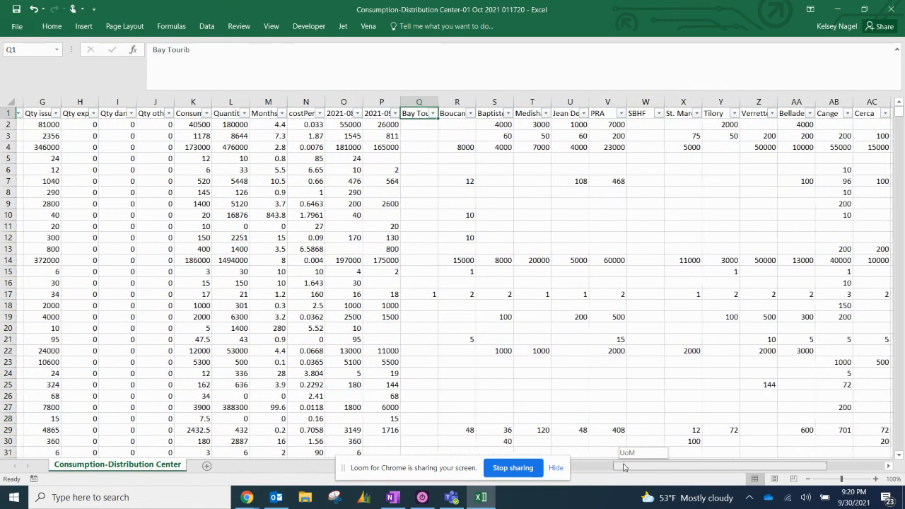
pyautogui.click(453, 113)
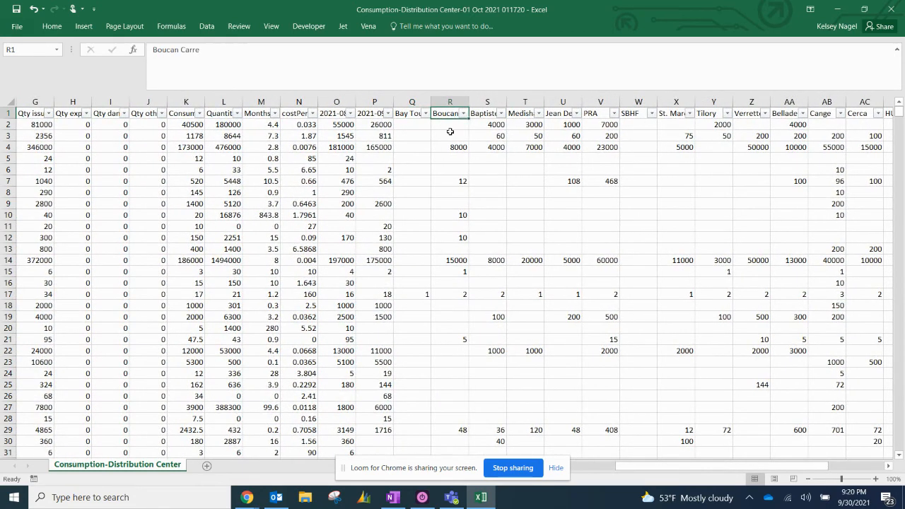
pyautogui.click(484, 116)
pyautogui.click(480, 129)
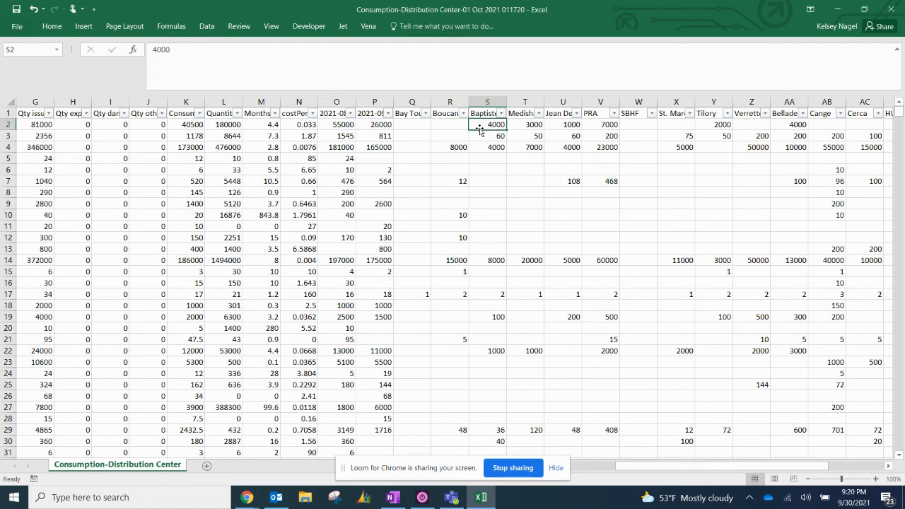
pyautogui.click(526, 117)
pyautogui.click(529, 129)
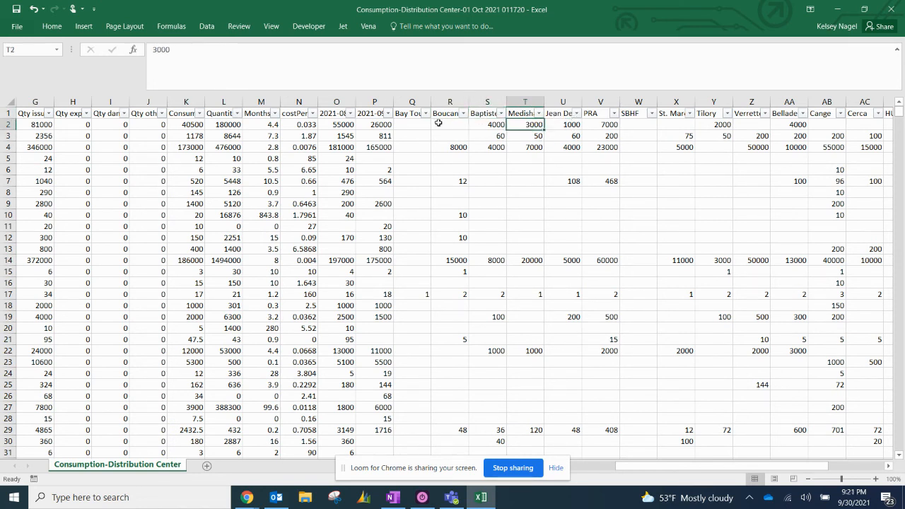
# Total the first product's quantities across all destinations, Q2 through AI2, for comparison with its Qty issued
pyautogui.moveTo(407, 124); pyautogui.dragTo(877, 129)
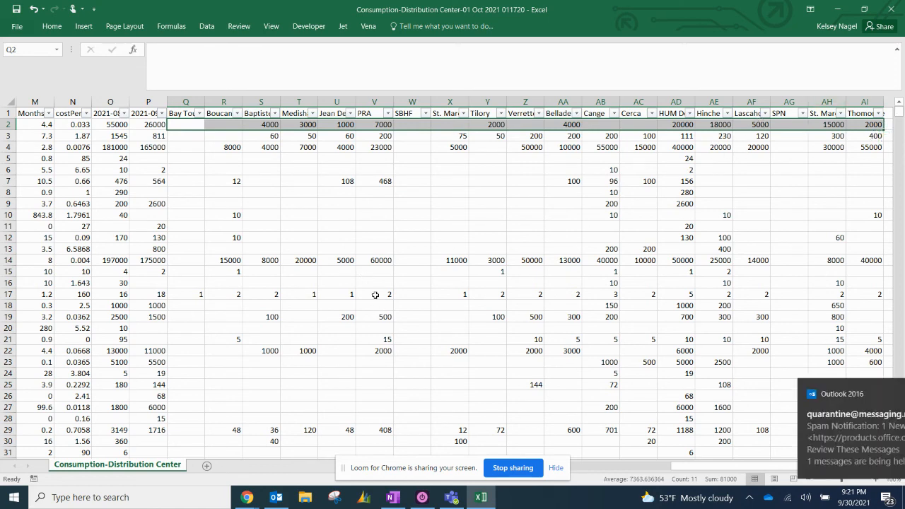
pyautogui.click(880, 395)
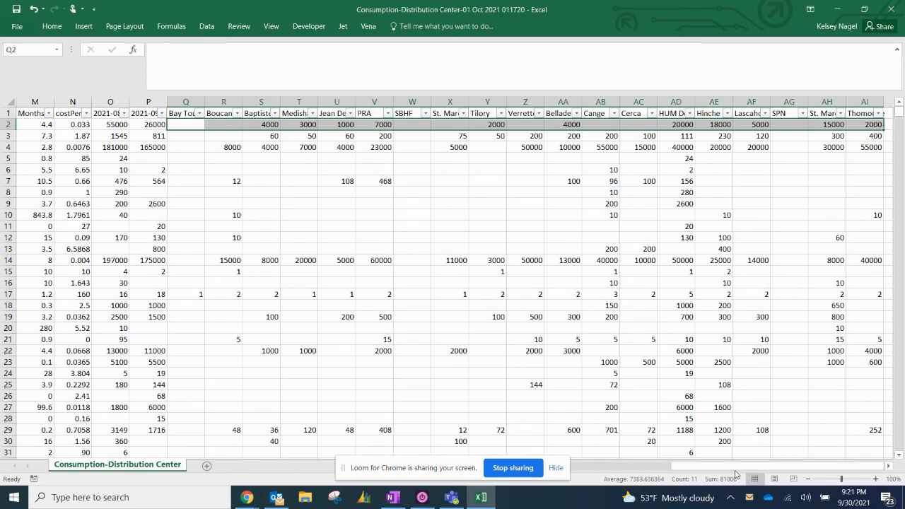
pyautogui.moveTo(697, 468); pyautogui.dragTo(271, 477)
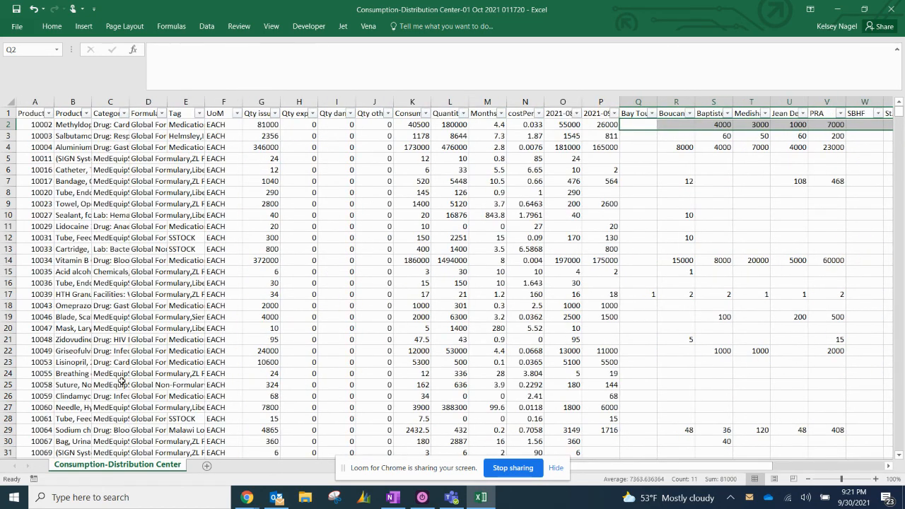
# Close the exported consumption workbook and return to the parameters of the OpenBoxes consumption report in the browser
pyautogui.click(899, 12)
pyautogui.click(454, 265)
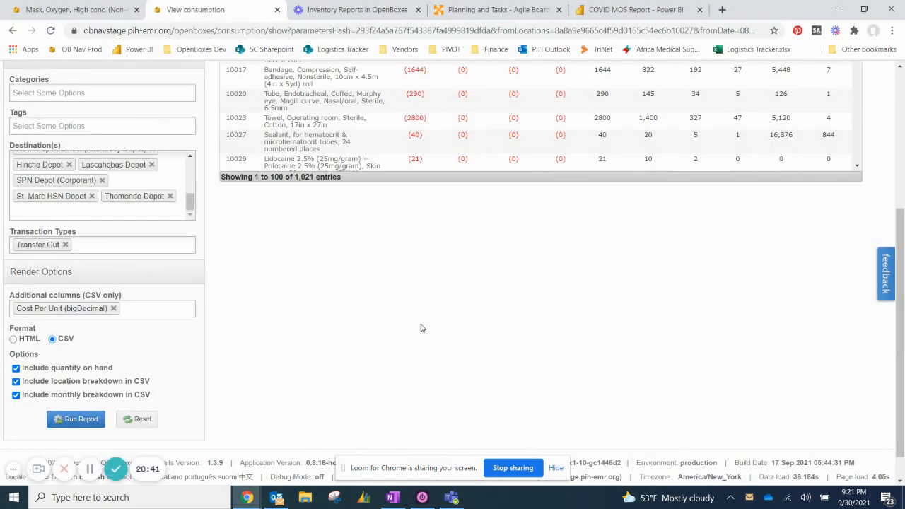
pyautogui.scroll(4, 495, 319)
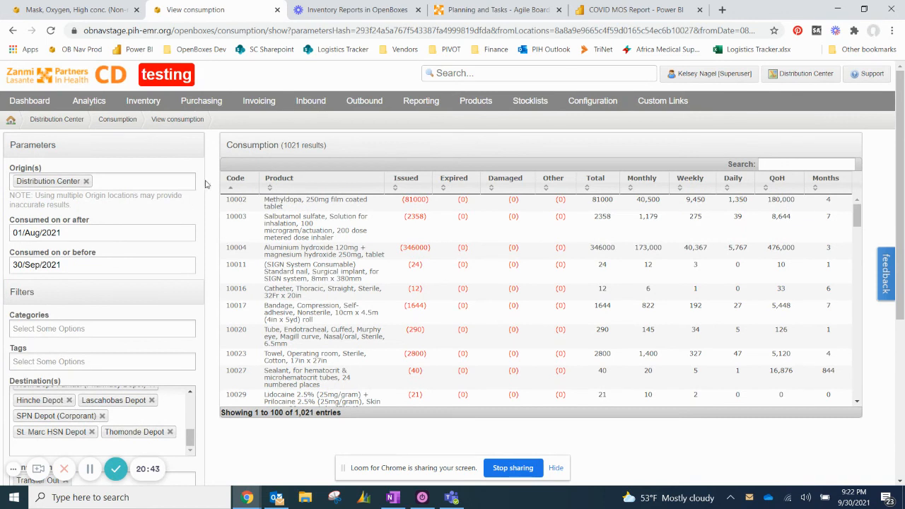